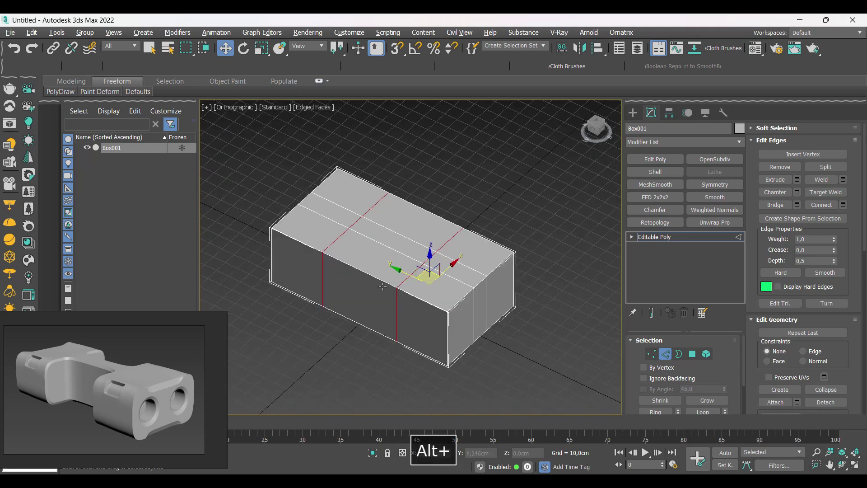
pyautogui.press('F3')
pyautogui.click(360, 275)
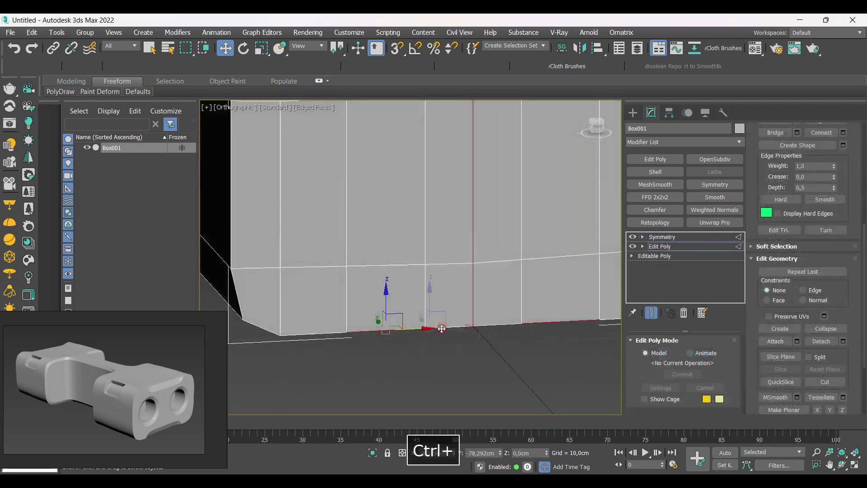
pyautogui.keyDown('ctrl'); pyautogui.keyDown('alt'); pyautogui.moveTo(433, 316); pyautogui.dragTo(406, 322, button='middle'); pyautogui.keyUp('alt'); pyautogui.keyUp('ctrl')
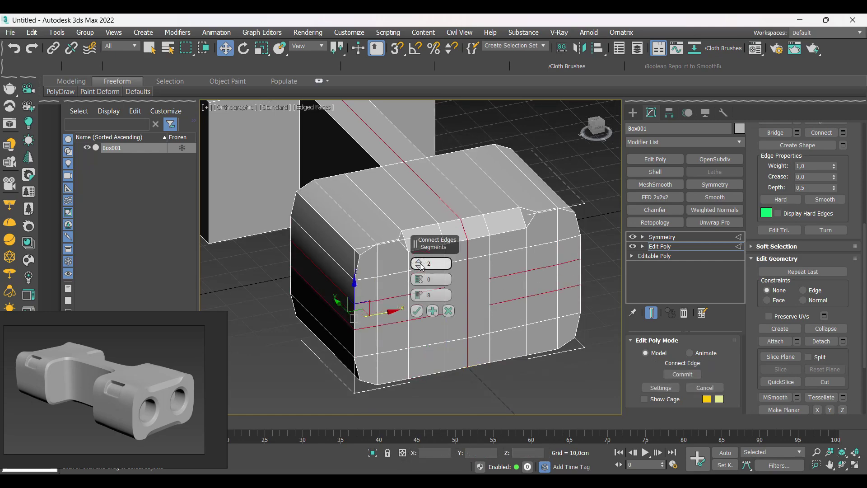
# - Connect the selected vertical edges around the front block with 2 segments and a slide of 8
pyautogui.click(417, 311)
pyautogui.keyDown('alt'); pyautogui.moveTo(417, 313); pyautogui.dragTo(397, 298, button='middle'); pyautogui.keyUp('alt')
pyautogui.scroll(3, 398, 298)
pyautogui.press('1')
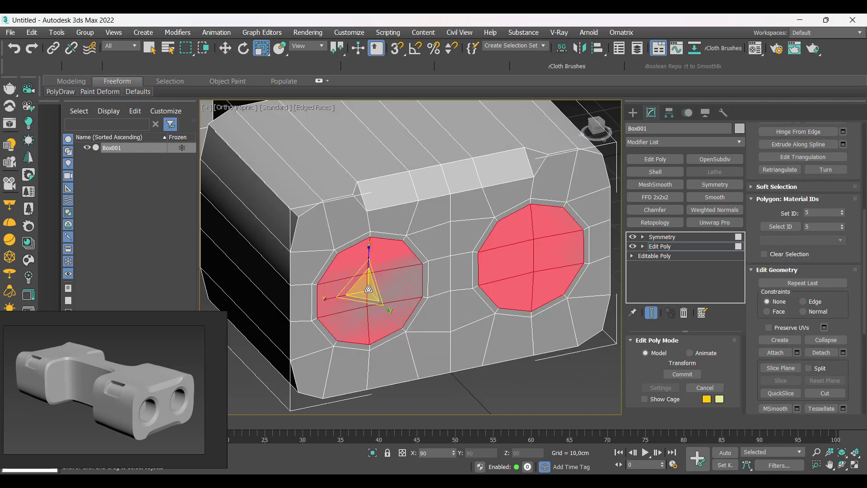
# - Push the two round polygon groups on the front face inward to form the lens holes
pyautogui.scroll(-3, 402, 298)
pyautogui.keyDown('alt'); pyautogui.moveTo(424, 300); pyautogui.dragTo(417, 316, button='middle'); pyautogui.keyUp('alt')
pyautogui.press('w')
pyautogui.scroll(2, 371, 300)
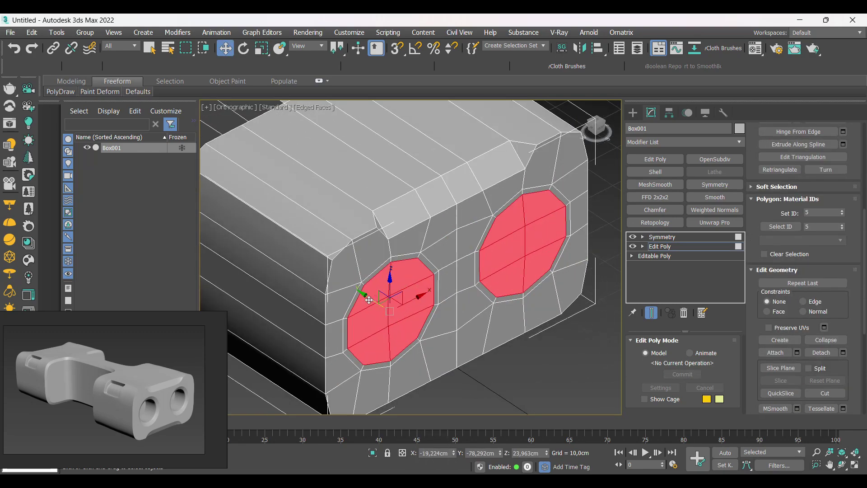
pyautogui.keyDown('alt'); pyautogui.moveTo(411, 303); pyautogui.dragTo(368, 302, button='middle'); pyautogui.keyUp('alt')
pyautogui.press('r')
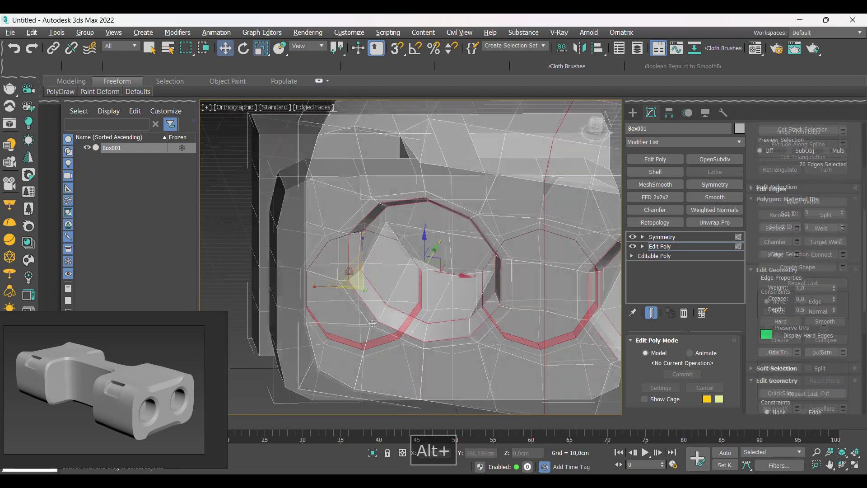
# - Connect the ring of edges inside the lens hole's rim with 2 segments and a pinch of 82
pyautogui.keyDown('alt'); pyautogui.moveTo(398, 311); pyautogui.dragTo(427, 339, button='middle'); pyautogui.keyUp('alt')
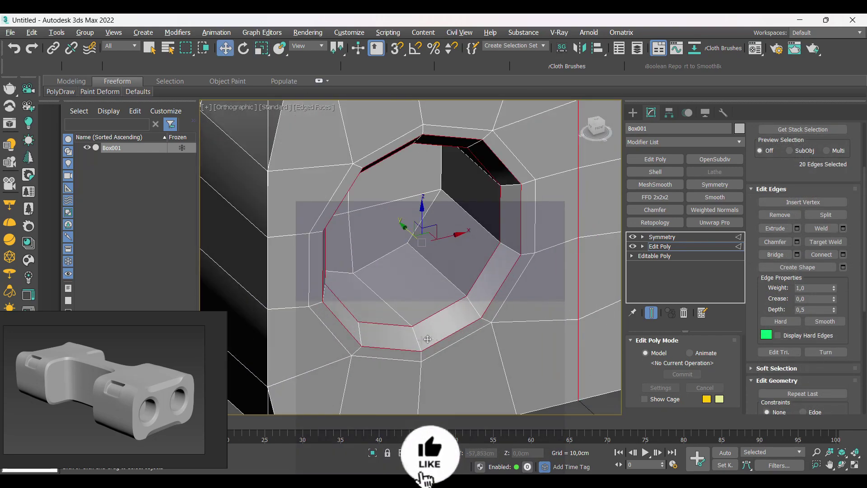
pyautogui.click(416, 341)
pyautogui.hotkey('alt', 'r')
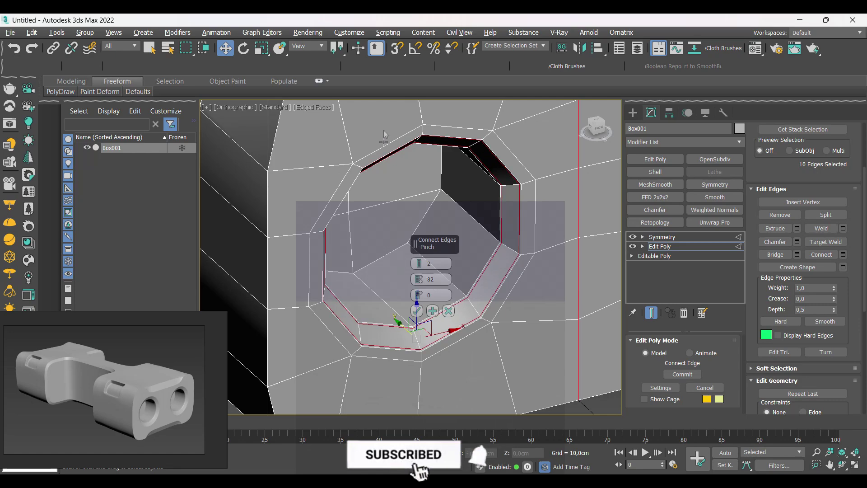
pyautogui.keyDown('alt'); pyautogui.moveTo(428, 275); pyautogui.dragTo(440, 262, button='middle'); pyautogui.keyUp('alt')
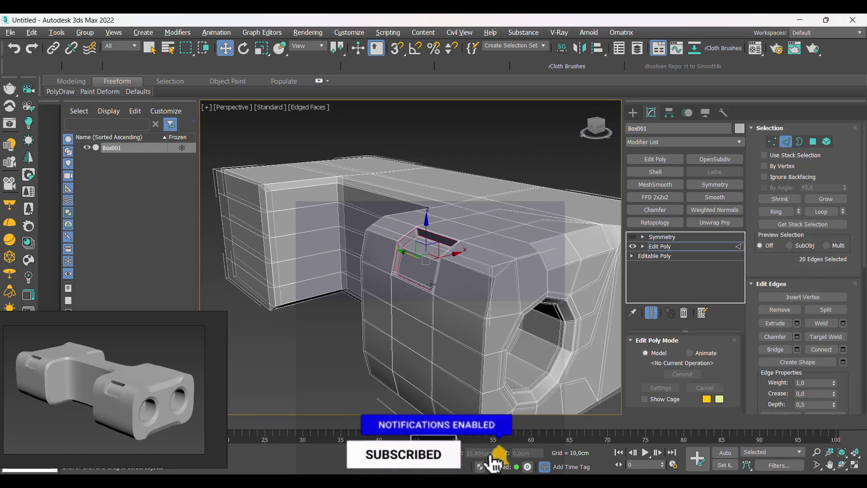
# - Apply a MeshSmooth modifier above the Symmetry modifier and hide the edged-faces display
pyautogui.keyDown('alt'); pyautogui.moveTo(445, 275); pyautogui.dragTo(456, 288, button='middle'); pyautogui.keyUp('alt')
pyautogui.scroll(3, 452, 275)
pyautogui.press('2')
pyautogui.click(662, 237)
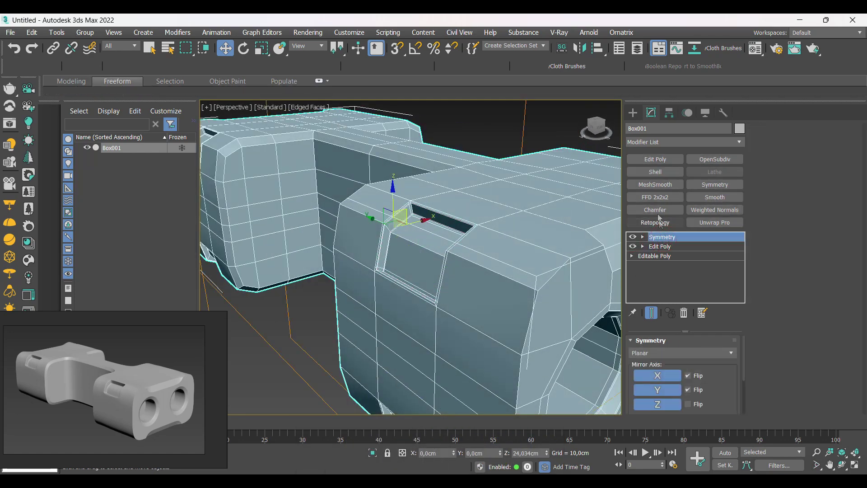
pyautogui.click(656, 185)
pyautogui.press('F4')
pyautogui.scroll(-3, 424, 253)
# - Create a box in the Top view about 146 cm long and 103 cm wide, then adjust its height
pyautogui.press('z')
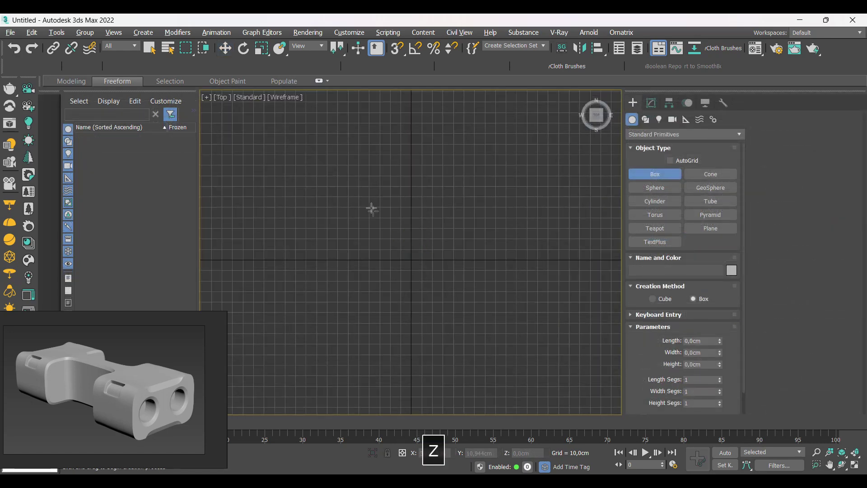
pyautogui.moveTo(354, 192); pyautogui.dragTo(463, 346)
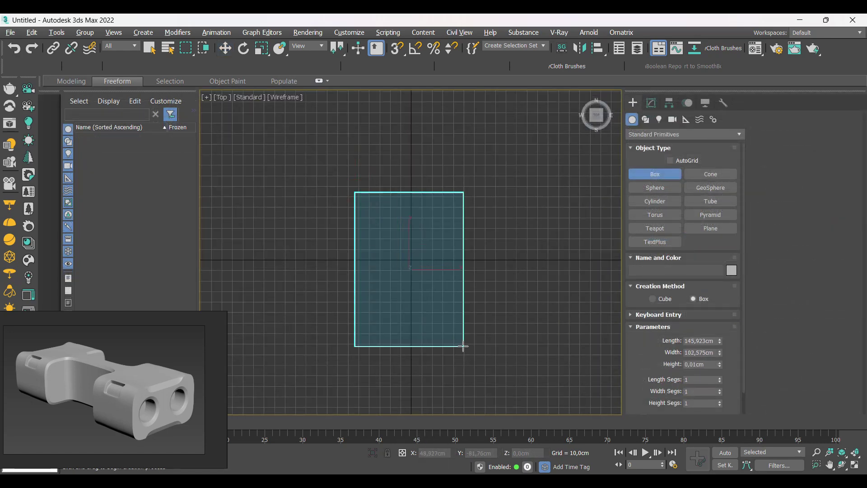
pyautogui.click(456, 317)
pyautogui.press('F3')
pyautogui.moveTo(455, 321)
pyautogui.keyDown('alt'); pyautogui.mouseDown(button='middle')
pyautogui.moveTo(470, 288)
pyautogui.moveTo(447, 296)
pyautogui.mouseUp(button='middle'); pyautogui.keyUp('alt')
pyautogui.moveTo(719, 366); pyautogui.dragTo(719, 352)
# - Place the box at X 0 and Y 0 and change its object colour to grey
pyautogui.press('w')
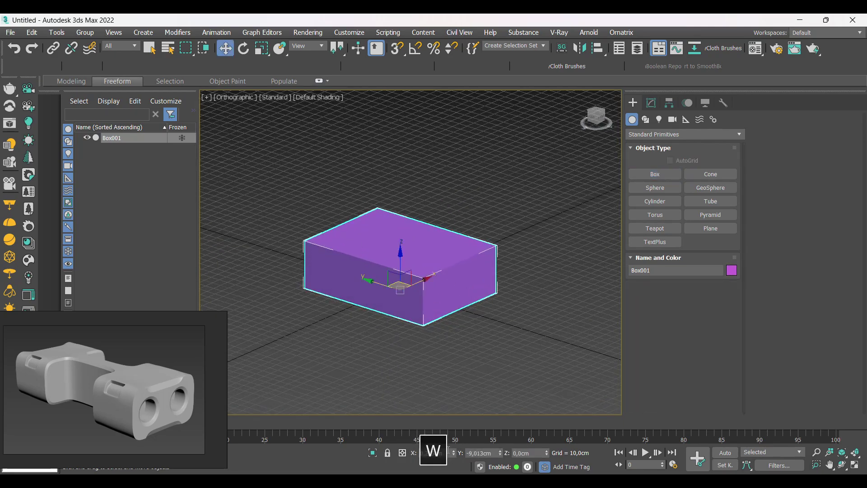
pyautogui.moveTo(494, 453); pyautogui.dragTo(461, 452)
pyautogui.write('0')
pyautogui.press('Return')
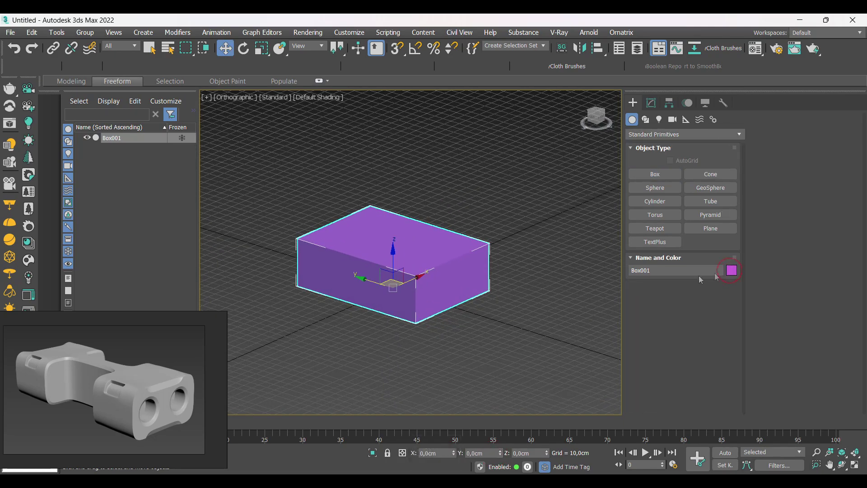
pyautogui.click(495, 309)
pyautogui.press('z')
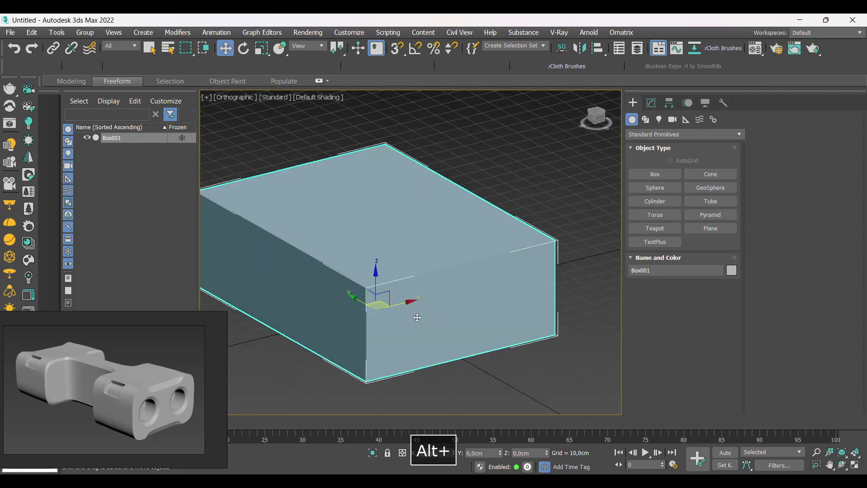
# - Rescale the box's proportions and convert it to an Editable Poly
pyautogui.press('r')
pyautogui.moveTo(350, 319); pyautogui.dragTo(354, 318)
pyautogui.press('w')
pyautogui.scroll(-2, 419, 284)
pyautogui.keyDown('alt'); pyautogui.moveTo(420, 289); pyautogui.dragTo(432, 301, button='middle'); pyautogui.keyUp('alt')
pyautogui.hotkey('ctrl', 't')
# - Connect the ring of edges across the box's width with 2 segments and a pinch of -30
pyautogui.press('2')
pyautogui.press('F4')
pyautogui.click(453, 273)
pyautogui.hotkey('ctrl', 'r')
pyautogui.hotkey('ctrl', 'c')
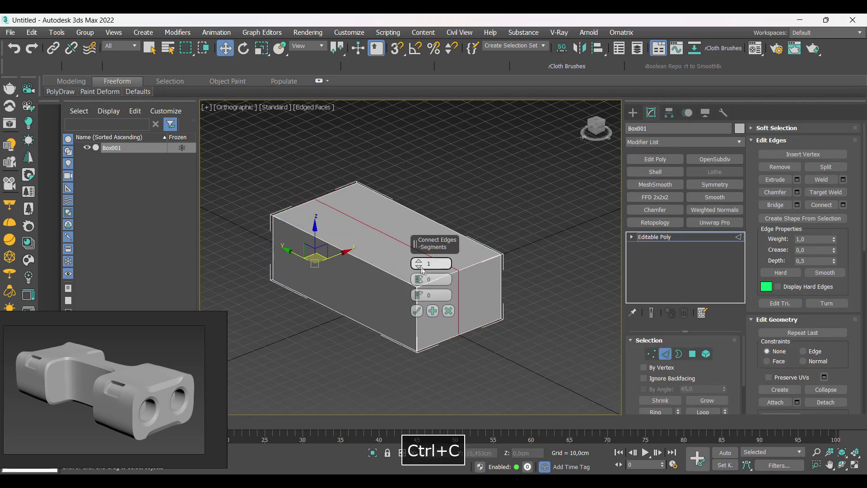
pyautogui.click(416, 311)
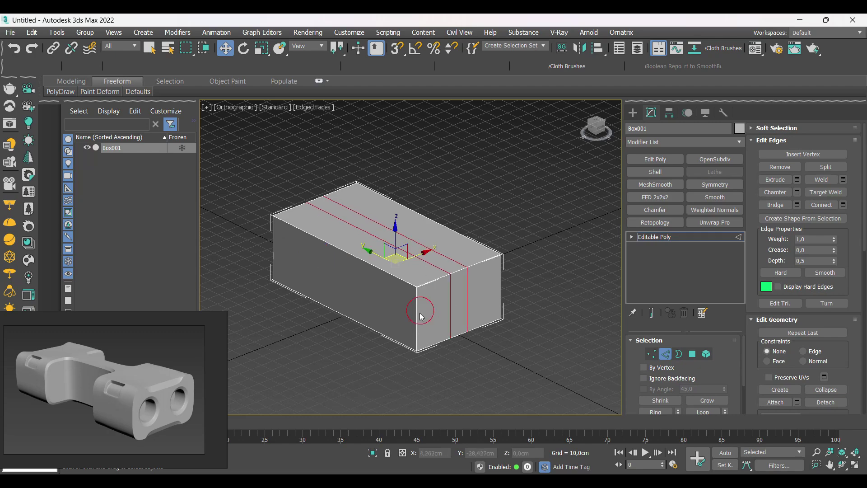
# - Connect the ring of lengthwise edges with 2 segments and a pinch of 20, adding two cross loops
pyautogui.keyDown('alt'); pyautogui.moveTo(419, 310); pyautogui.dragTo(436, 320, button='middle'); pyautogui.keyUp('alt')
pyautogui.hotkey('ctrl', 'r')
pyautogui.hotkey('ctrl', 'c')
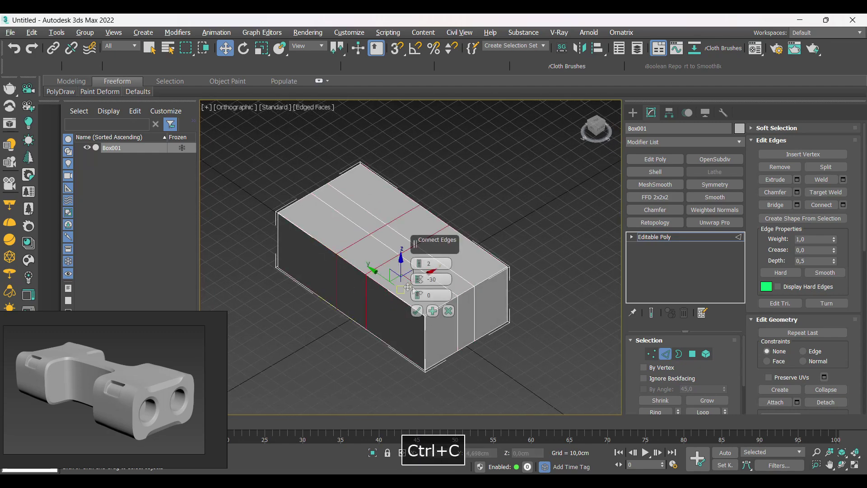
pyautogui.moveTo(418, 279); pyautogui.dragTo(416, 246)
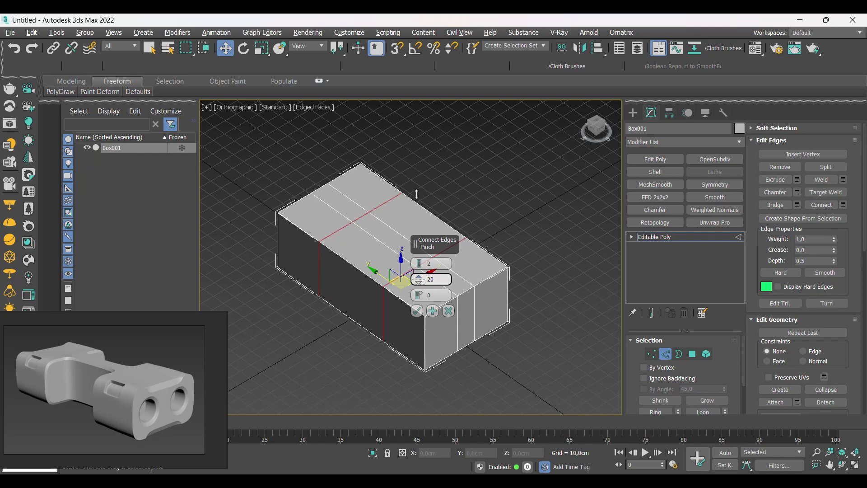
pyautogui.click(416, 316)
pyautogui.keyDown('alt'); pyautogui.moveTo(416, 315); pyautogui.dragTo(415, 291, button='middle'); pyautogui.keyUp('alt')
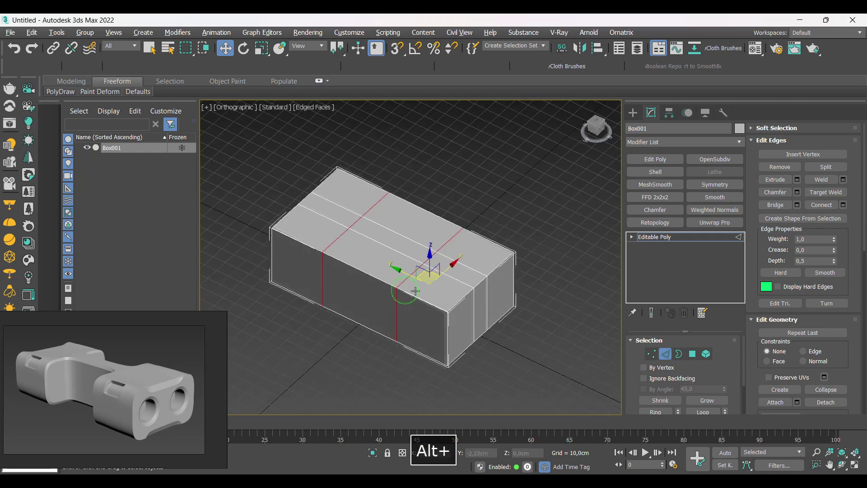
# - Delete the middle section on one long side of the box, between the two cross loops
pyautogui.press('F3')
pyautogui.hotkey('ctrl', 'z')
pyautogui.hotkey('ctrl', 'z')
pyautogui.hotkey('ctrl', 'z')
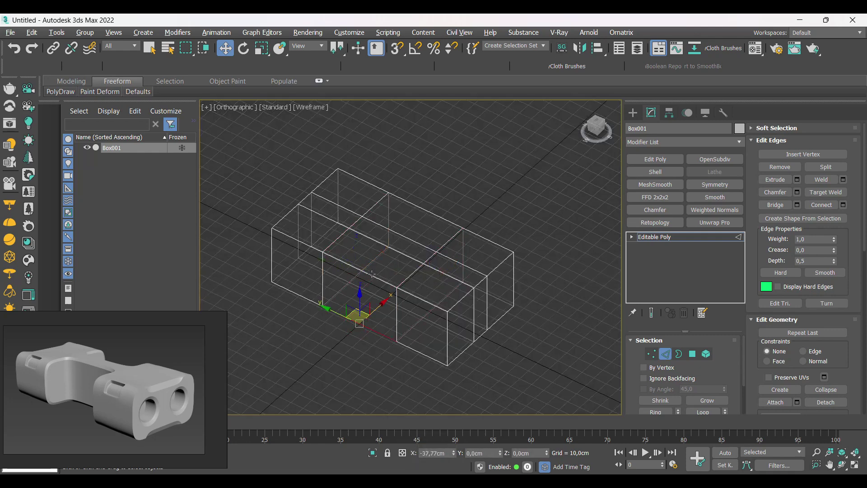
pyautogui.press('Delete')
pyautogui.keyDown('alt'); pyautogui.moveTo(373, 276); pyautogui.dragTo(378, 290, button='middle'); pyautogui.keyUp('alt')
pyautogui.press('F3')
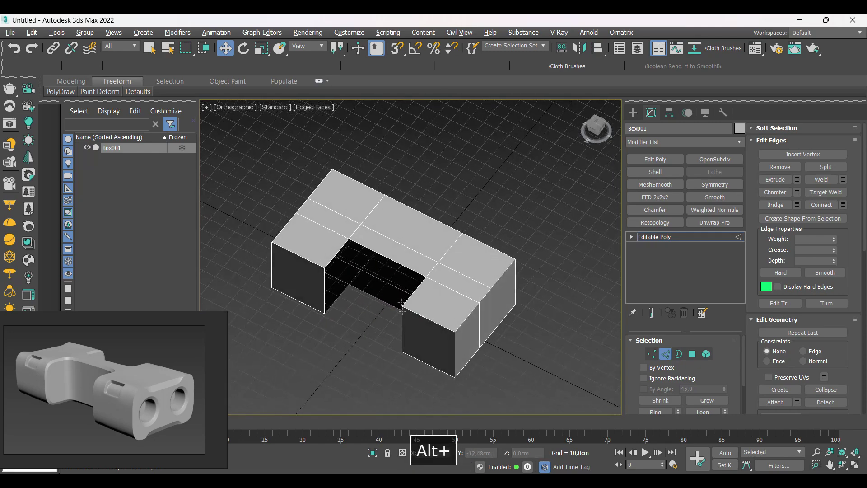
# - Bridge the two long open edges of the gap to close its back wall
pyautogui.click(376, 253)
pyautogui.keyDown('ctrl'); pyautogui.click(379, 297); pyautogui.keyUp('ctrl')
pyautogui.press('Return')
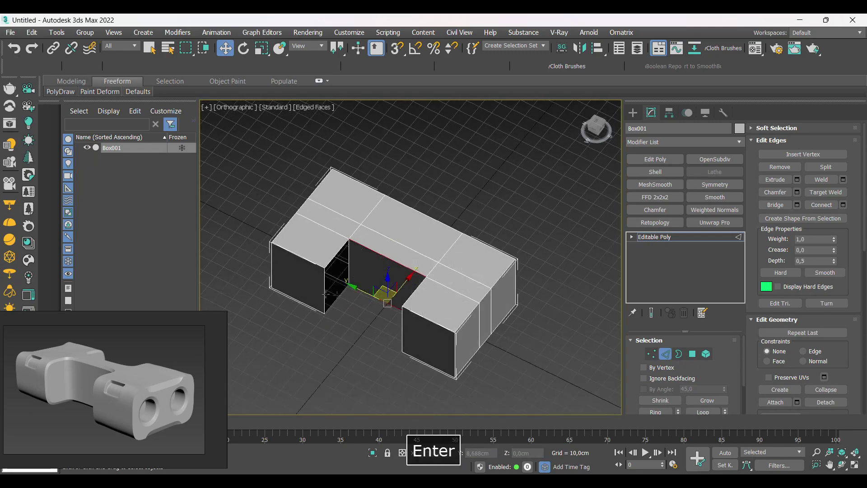
# - Close the two remaining open side walls of the gap with new faces
pyautogui.click(336, 260)
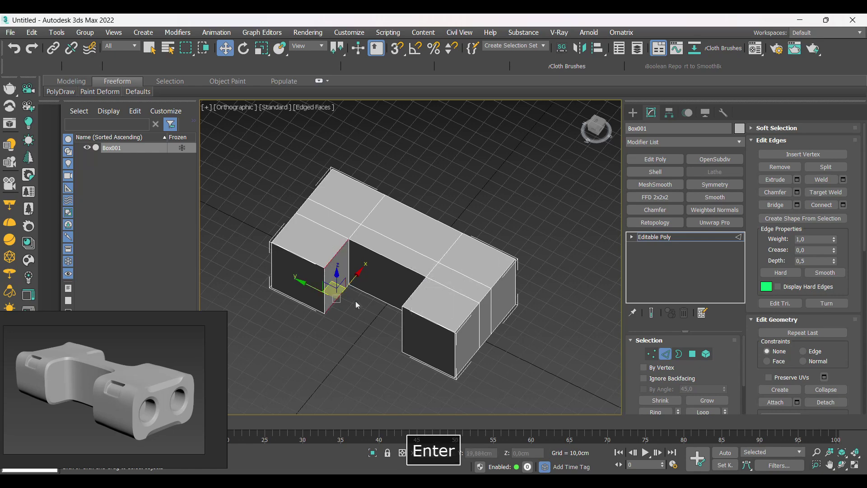
pyautogui.keyDown('alt'); pyautogui.moveTo(355, 303); pyautogui.dragTo(423, 302, button='middle'); pyautogui.keyUp('alt')
pyautogui.scroll(3, 421, 285)
pyautogui.click(420, 270)
pyautogui.hotkey('ctrl', 'b')
pyautogui.press('Return')
pyautogui.keyDown('alt'); pyautogui.moveTo(423, 216); pyautogui.dragTo(316, 217, button='middle'); pyautogui.keyUp('alt')
# - Add an Edit Poly modifier and a Symmetry modifier mirrored on X with Flip enabled, then return to the Edit Poly level
pyautogui.click(653, 237)
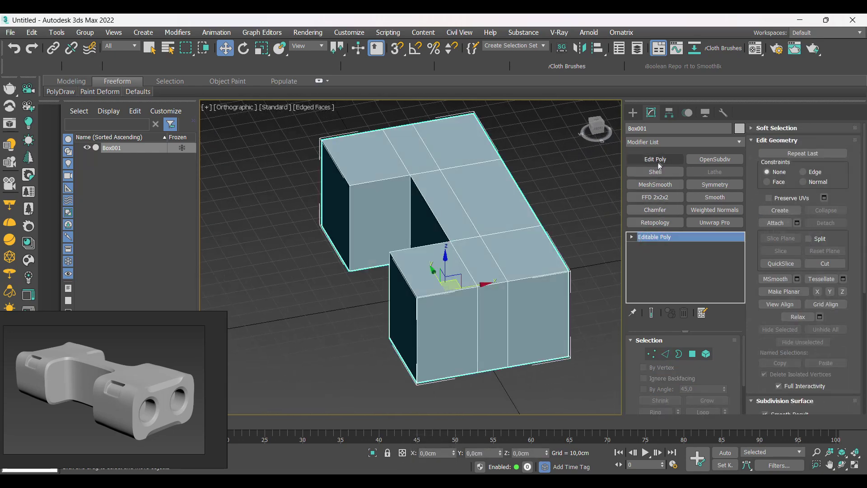
pyautogui.click(655, 159)
pyautogui.click(714, 184)
pyautogui.click(657, 375)
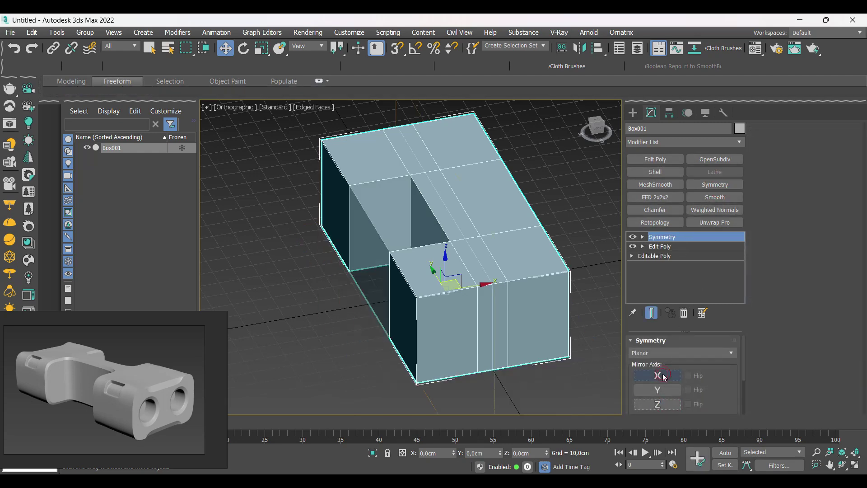
pyautogui.click(688, 375)
pyautogui.click(660, 246)
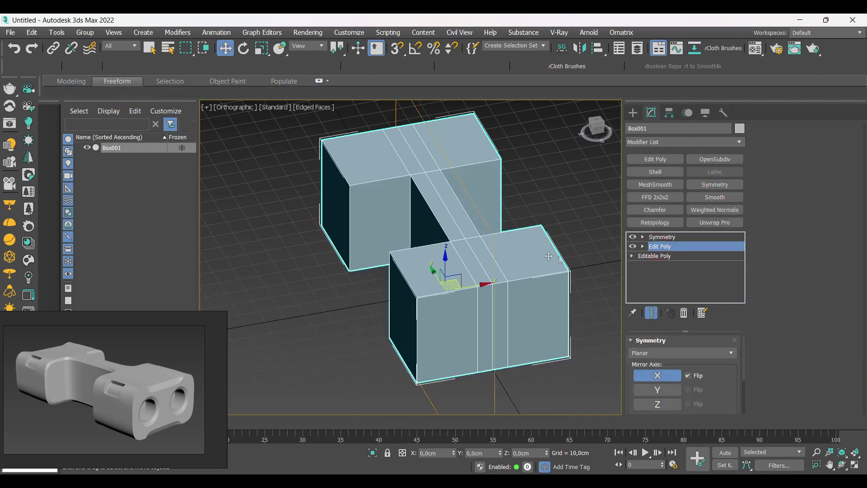
# - Stretch the whole body slightly along its length on the Y axis
pyautogui.press('F4')
pyautogui.keyDown('alt'); pyautogui.moveTo(487, 284); pyautogui.dragTo(522, 324, button='middle'); pyautogui.keyUp('alt')
pyautogui.press('r')
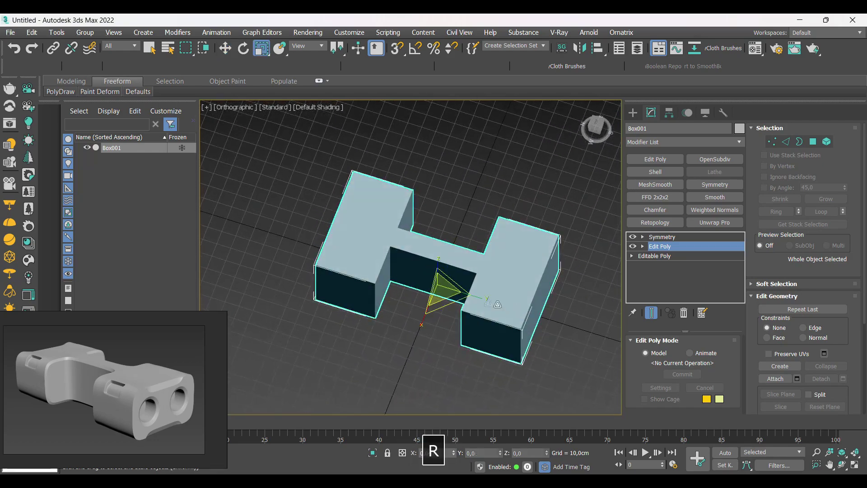
pyautogui.moveTo(471, 296); pyautogui.dragTo(478, 298)
pyautogui.keyDown('alt'); pyautogui.moveTo(478, 298); pyautogui.dragTo(503, 290, button='middle'); pyautogui.keyUp('alt')
# - Scale the inner vertices of both blocks closer together along Y in the Top view, lengthening the blocks
pyautogui.press('t')
pyautogui.press('z')
pyautogui.press('F3')
pyautogui.press('1')
pyautogui.moveTo(340, 208); pyautogui.dragTo(519, 298)
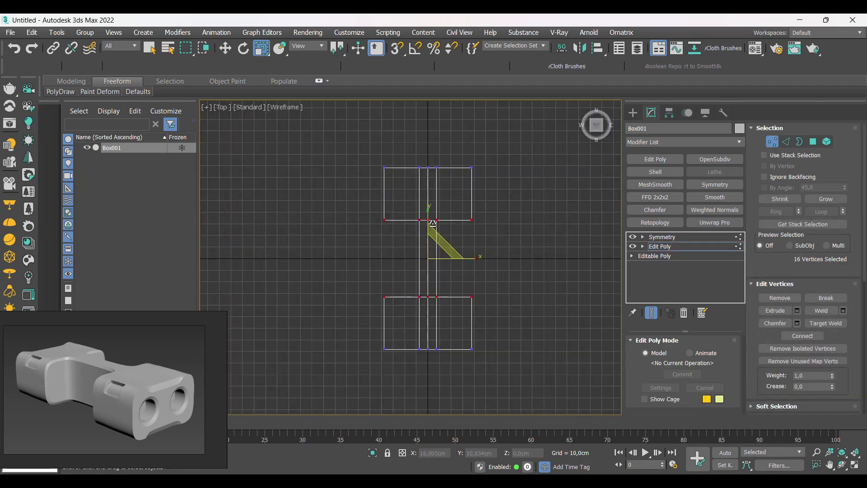
pyautogui.press('F3')
pyautogui.moveTo(443, 246)
pyautogui.keyDown('alt'); pyautogui.mouseDown(button='middle')
pyautogui.moveTo(499, 275)
pyautogui.moveTo(460, 271)
pyautogui.moveTo(466, 287)
pyautogui.moveTo(457, 269)
pyautogui.mouseUp(button='middle'); pyautogui.keyUp('alt')
pyautogui.press('1')
pyautogui.press('w')
# - Chamfer the front block's upper and lower outer lengthwise edges by about 10.7 cm with 1 segment
pyautogui.scroll(4, 460, 270)
pyautogui.press('F4')
pyautogui.press('2')
pyautogui.click(449, 247)
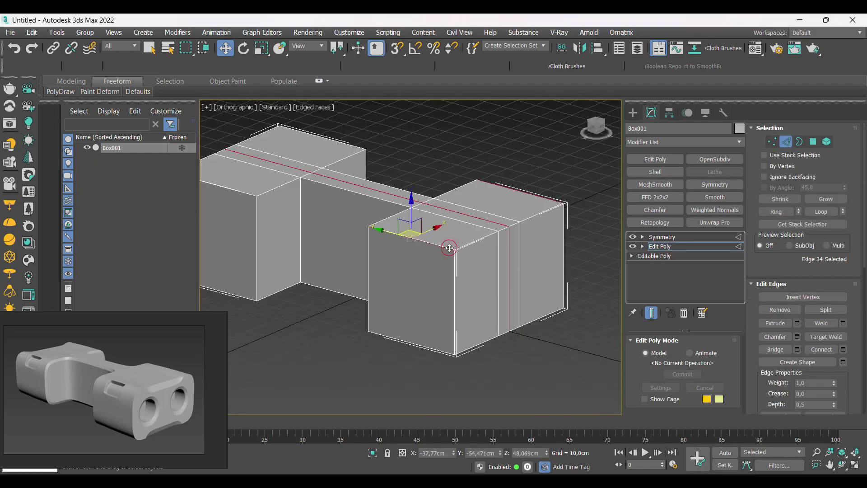
pyautogui.keyDown('ctrl'); pyautogui.click(413, 343); pyautogui.keyUp('ctrl')
pyautogui.keyDown('alt'); pyautogui.moveTo(456, 291); pyautogui.dragTo(441, 236, button='middle'); pyautogui.keyUp('alt')
pyautogui.scroll(3, 434, 266)
pyautogui.hotkey('ctrl', 'shift', 'c')
pyautogui.moveTo(418, 279); pyautogui.dragTo(414, 240)
pyautogui.moveTo(460, 259); pyautogui.dragTo(409, 276, button='middle')
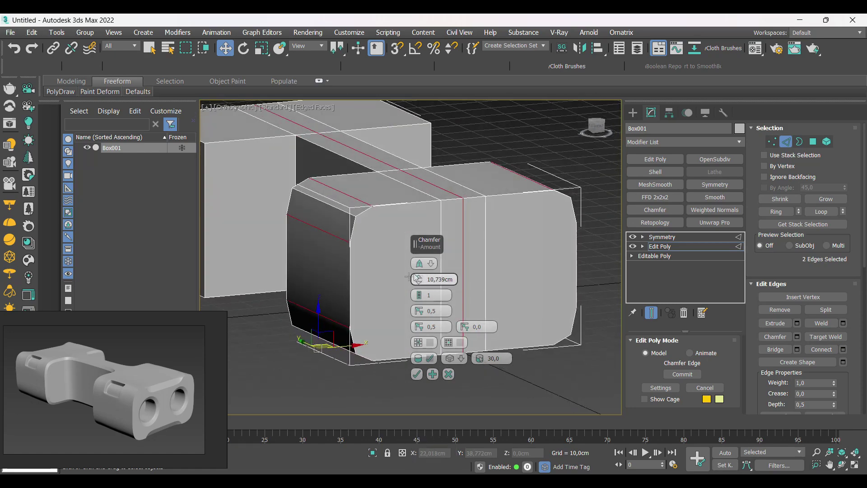
pyautogui.moveTo(417, 273); pyautogui.dragTo(417, 272)
pyautogui.click(417, 374)
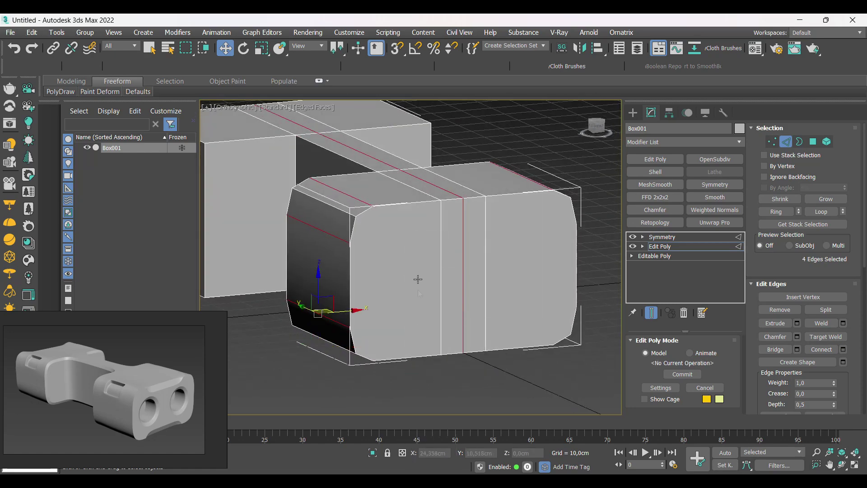
# - Connect the upper and lower chamfer corner vertices on the front face with a vertical edge
pyautogui.keyDown('alt'); pyautogui.moveTo(424, 284); pyautogui.dragTo(387, 295, button='middle'); pyautogui.keyUp('alt')
pyautogui.scroll(2, 393, 331)
pyautogui.press('1')
pyautogui.click(388, 362)
pyautogui.keyDown('ctrl'); pyautogui.click(389, 213); pyautogui.keyUp('ctrl')
pyautogui.hotkey('ctrl', 'shift', 'e')
# - Cut an upper and a lower horizontal edge across the front face, from the side chamfer corners to the centre line
pyautogui.moveTo(389, 214); pyautogui.dragTo(367, 214, button='middle')
pyautogui.hotkey('alt', 'c')
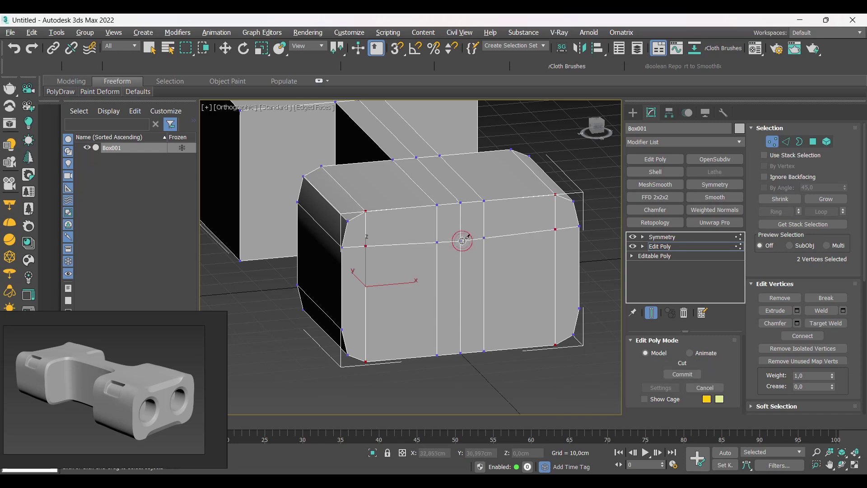
pyautogui.rightClick(460, 239)
pyautogui.moveTo(345, 329); pyautogui.dragTo(341, 317, button='middle')
pyautogui.hotkey('alt', 'c')
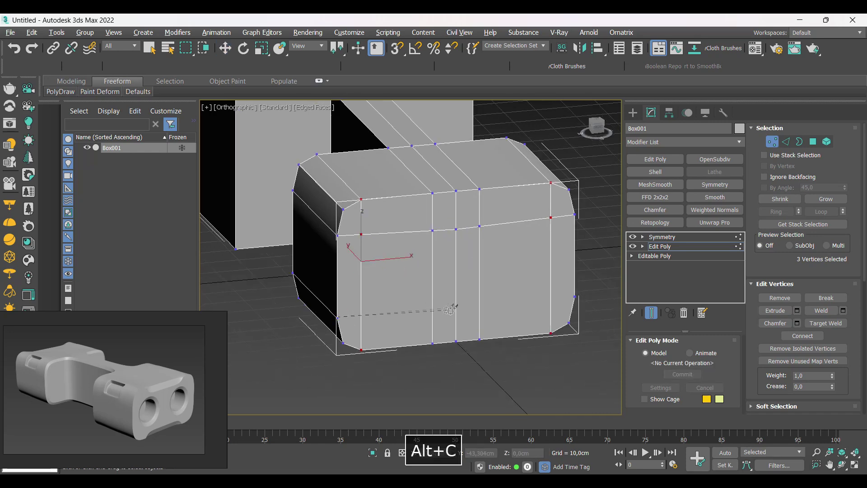
pyautogui.rightClick(436, 306)
pyautogui.keyDown('alt'); pyautogui.moveTo(427, 291); pyautogui.dragTo(421, 282, button='middle'); pyautogui.keyUp('alt')
# - Make the upper horizontal edges of the front block's face planar in Z and raise them about 0.9 cm
pyautogui.click(457, 233)
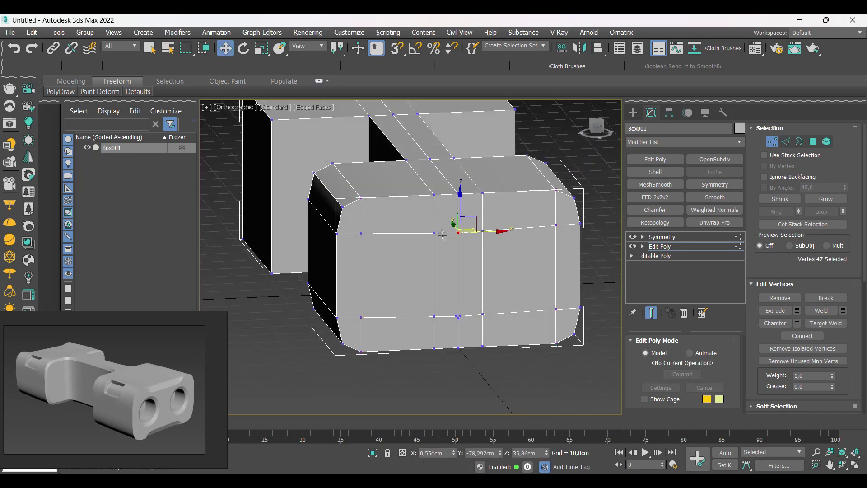
pyautogui.press('2')
pyautogui.click(443, 234)
pyautogui.keyDown('ctrl'); pyautogui.click(413, 234); pyautogui.keyUp('ctrl')
pyautogui.scroll(-4, 847, 381)
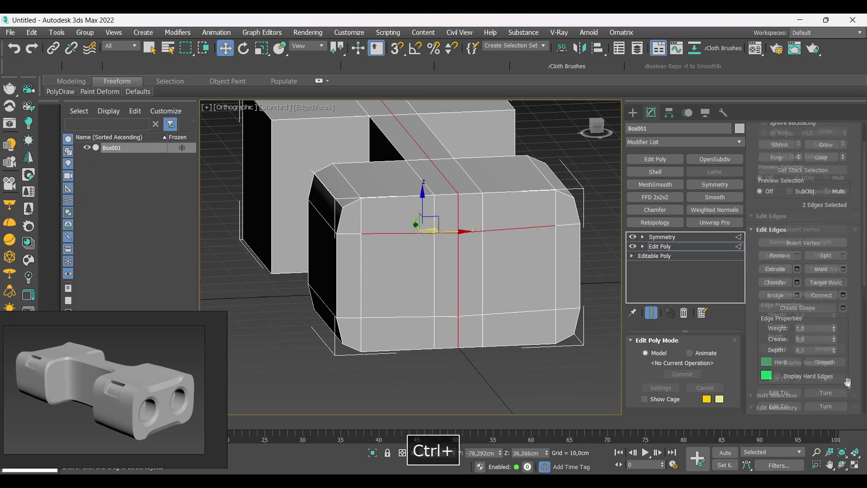
pyautogui.scroll(-4, 847, 382)
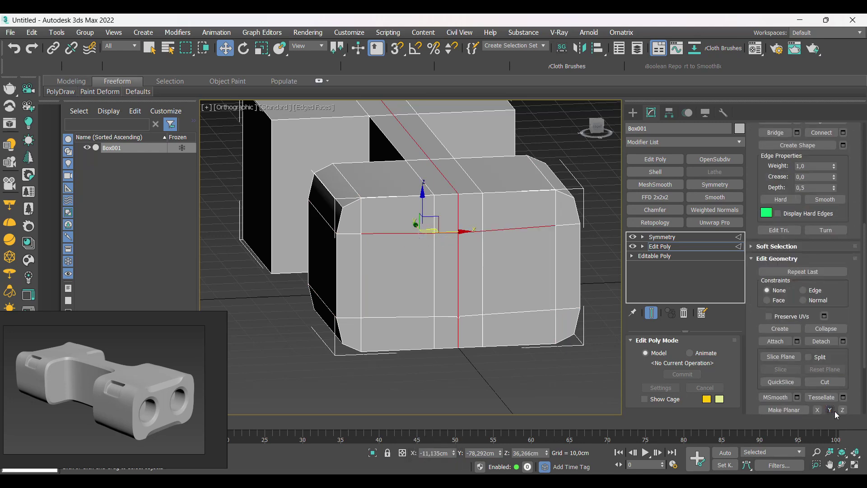
pyautogui.hotkey('ctrl', 'z')
pyautogui.click(842, 410)
pyautogui.moveTo(419, 212); pyautogui.dragTo(424, 205)
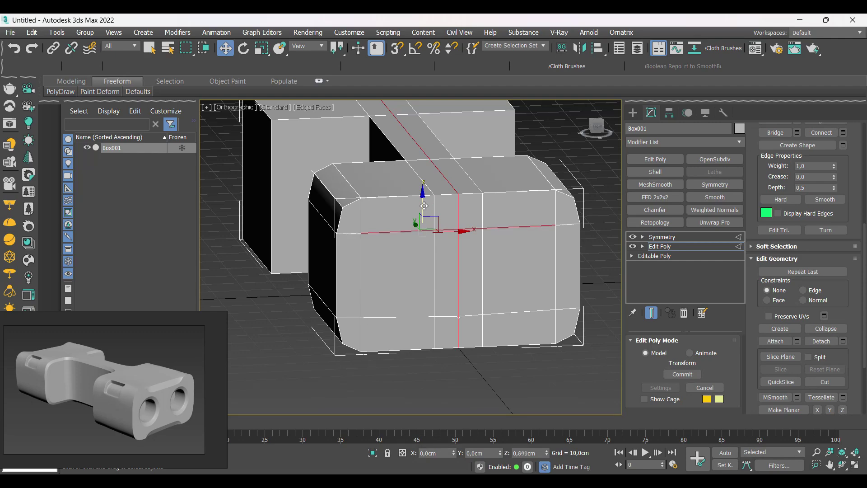
# - Align the lower centre-line vertices of the front block to X = 0
pyautogui.keyDown('alt'); pyautogui.moveTo(424, 249); pyautogui.dragTo(435, 284, button='middle'); pyautogui.keyUp('alt')
pyautogui.scroll(5, 442, 318)
pyautogui.press('1')
pyautogui.press('F3')
pyautogui.press('F3')
pyautogui.moveTo(424, 317); pyautogui.dragTo(468, 296)
pyautogui.scroll(-5, 467, 296)
pyautogui.keyDown('alt'); pyautogui.moveTo(468, 295); pyautogui.dragTo(444, 295, button='middle'); pyautogui.keyUp('alt')
pyautogui.write('0')
pyautogui.press('Return')
pyautogui.keyDown('alt'); pyautogui.moveTo(434, 327); pyautogui.dragTo(441, 347, button='middle'); pyautogui.keyUp('alt')
pyautogui.scroll(4, 451, 303)
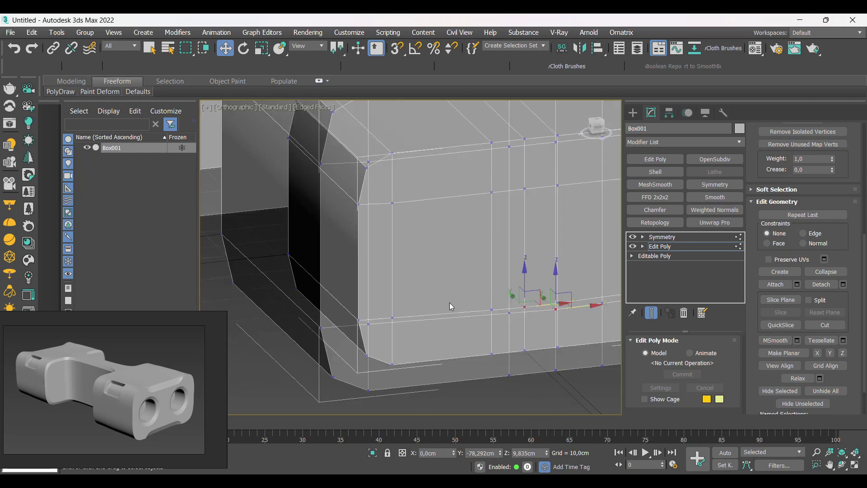
# - Connect the front block's width edges with 1 lengthwise segment on each half, sliding it slightly outward
pyautogui.scroll(-4, 450, 303)
pyautogui.press('F4')
pyautogui.keyDown('alt'); pyautogui.moveTo(426, 311); pyautogui.dragTo(464, 374, button='middle'); pyautogui.keyUp('alt')
pyautogui.scroll(-3, 458, 271)
pyautogui.scroll(2, 426, 294)
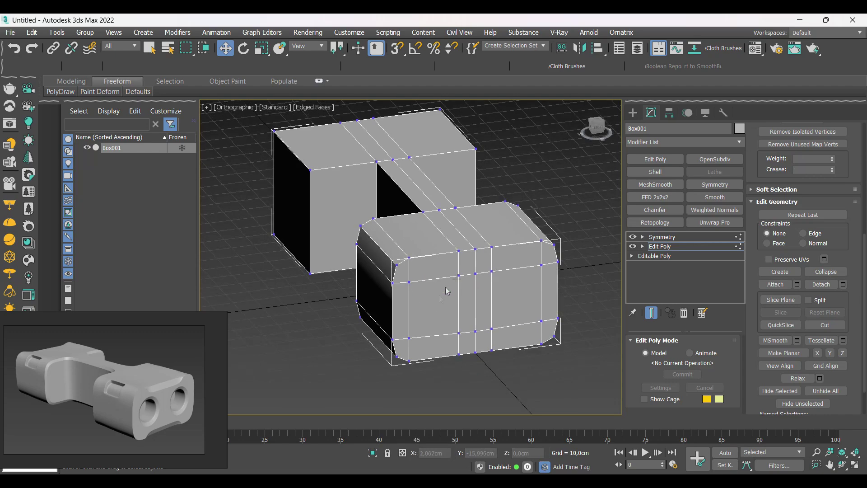
pyautogui.scroll(2, 430, 260)
pyautogui.press('2')
pyautogui.hotkey('ctrl', 'c')
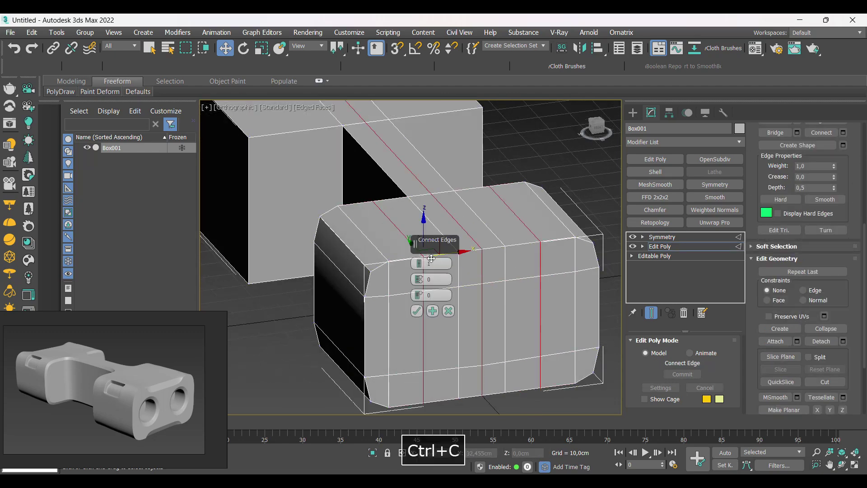
pyautogui.keyDown('alt'); pyautogui.moveTo(430, 257); pyautogui.dragTo(363, 295, button='middle'); pyautogui.keyUp('alt')
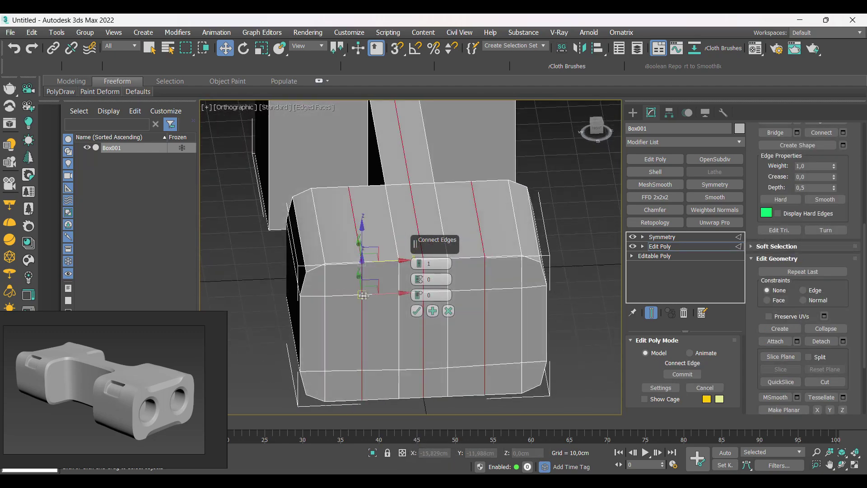
pyautogui.click(416, 311)
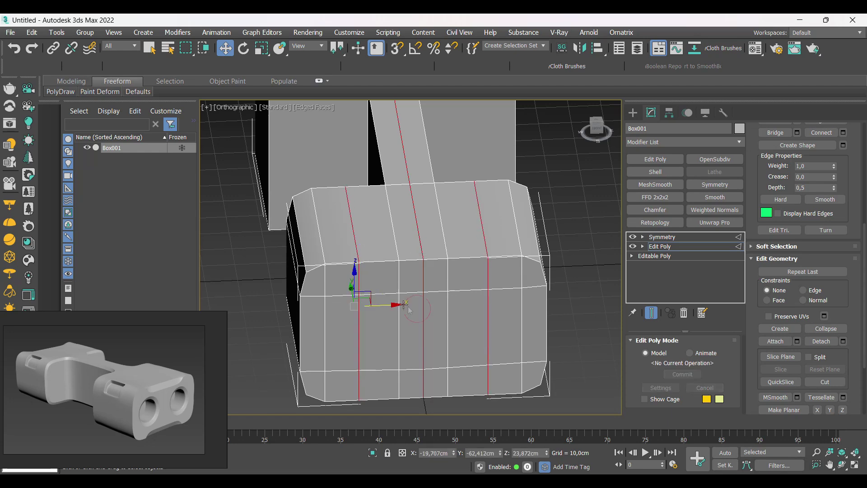
pyautogui.keyDown('alt'); pyautogui.moveTo(417, 311); pyautogui.dragTo(395, 256, button='middle'); pyautogui.keyUp('alt')
# - Chamfer the middle upper edges of the front face by about 5.5 cm with 1 segment
pyautogui.scroll(2, 390, 259)
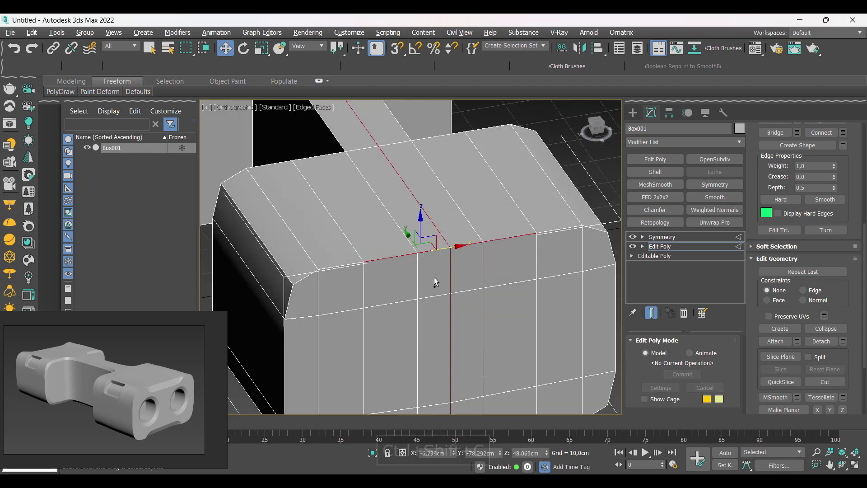
pyautogui.hotkey('ctrl', 'shift', 'c')
pyautogui.moveTo(418, 281); pyautogui.dragTo(418, 311)
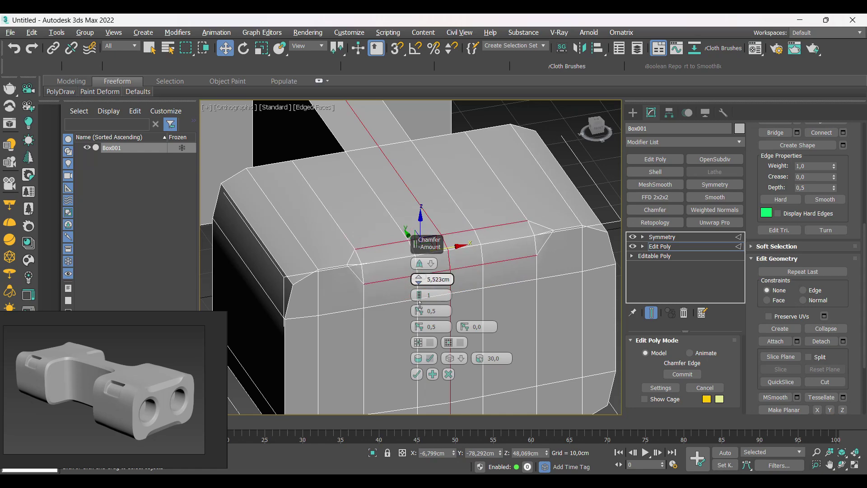
pyautogui.keyDown('alt'); pyautogui.moveTo(407, 299); pyautogui.dragTo(345, 297, button='middle'); pyautogui.keyUp('alt')
pyautogui.click(416, 299)
pyautogui.click(415, 374)
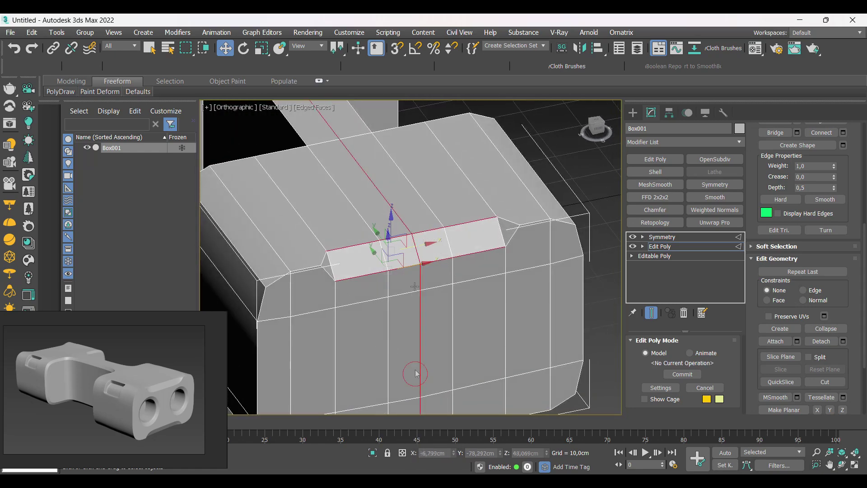
# - Connect the ring of vertical edges around the front block's front and outer sides with 2 horizontal segments
pyautogui.keyDown('alt'); pyautogui.moveTo(413, 367); pyautogui.dragTo(405, 328, button='middle'); pyautogui.keyUp('alt')
pyautogui.scroll(-5, 428, 316)
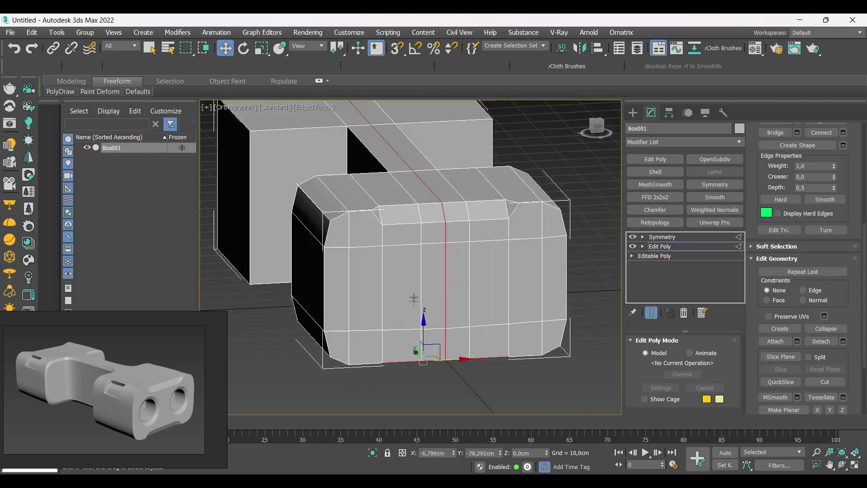
pyautogui.keyDown('alt'); pyautogui.moveTo(413, 298); pyautogui.dragTo(397, 315, button='middle'); pyautogui.keyUp('alt')
pyautogui.click(376, 324)
pyautogui.hotkey('ctrl', 'r')
pyautogui.hotkey('ctrl', 'c')
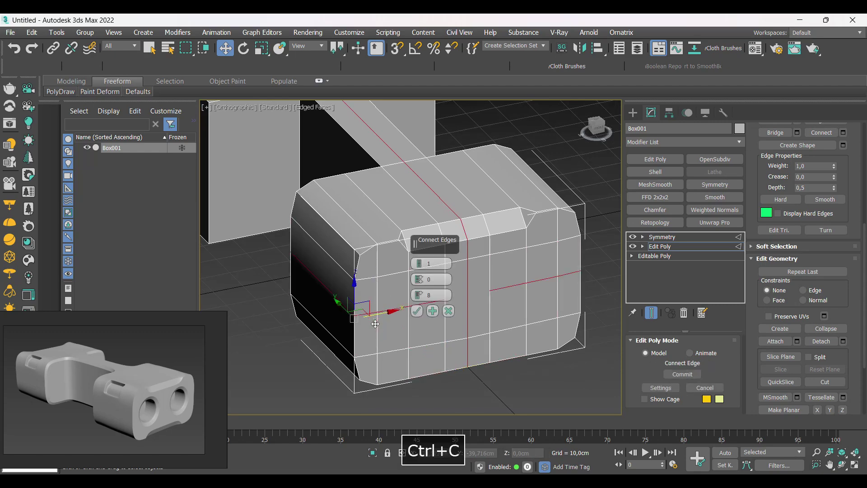
pyautogui.click(421, 266)
pyautogui.click(416, 310)
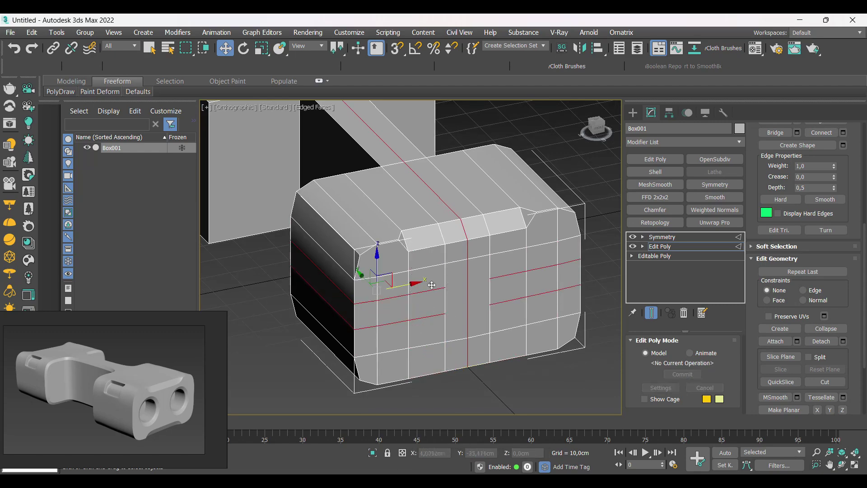
# - Cut four horizontal edges across the front block's inner face, from the outer side vertices to the corner with the connecting arm
pyautogui.keyDown('alt'); pyautogui.moveTo(417, 311); pyautogui.dragTo(386, 305, button='middle'); pyautogui.keyUp('alt')
pyautogui.press('1')
pyautogui.hotkey('ctrl', 'shift', 'e')
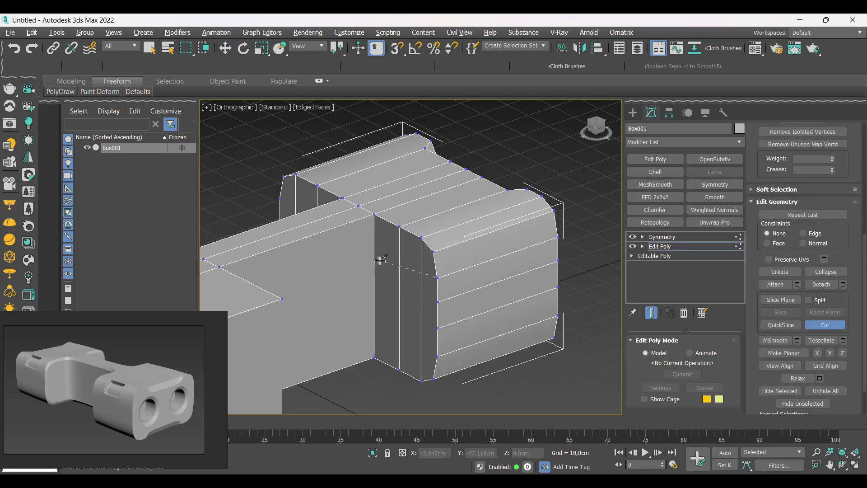
pyautogui.keyDown('alt'); pyautogui.moveTo(412, 313); pyautogui.dragTo(447, 281, button='middle'); pyautogui.keyUp('alt')
pyautogui.hotkey('ctrl', 'z')
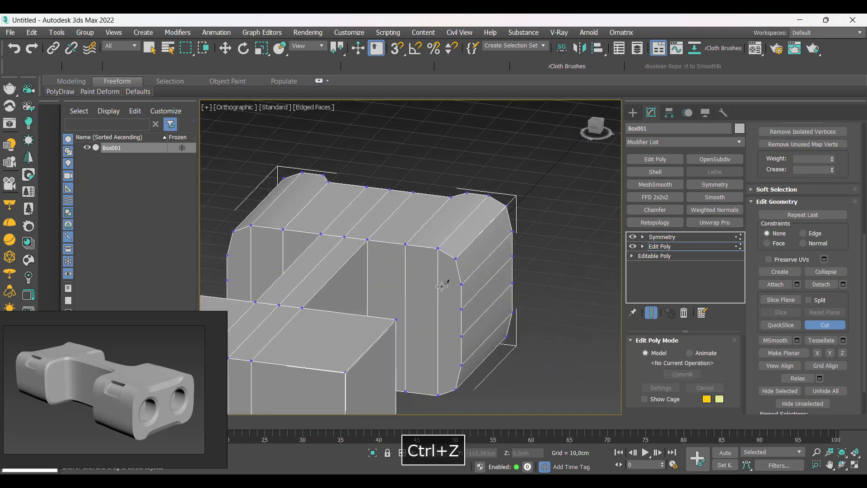
pyautogui.scroll(2, 469, 284)
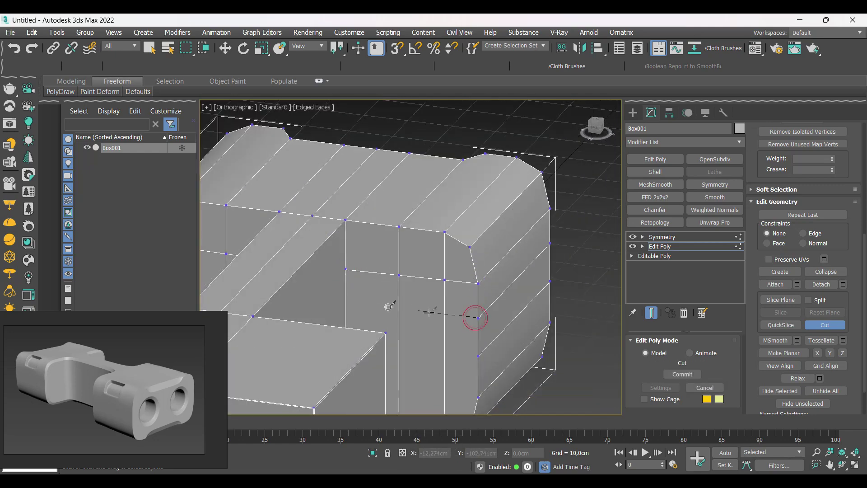
pyautogui.keyDown('alt'); pyautogui.moveTo(346, 302); pyautogui.dragTo(455, 326, button='middle'); pyautogui.keyUp('alt')
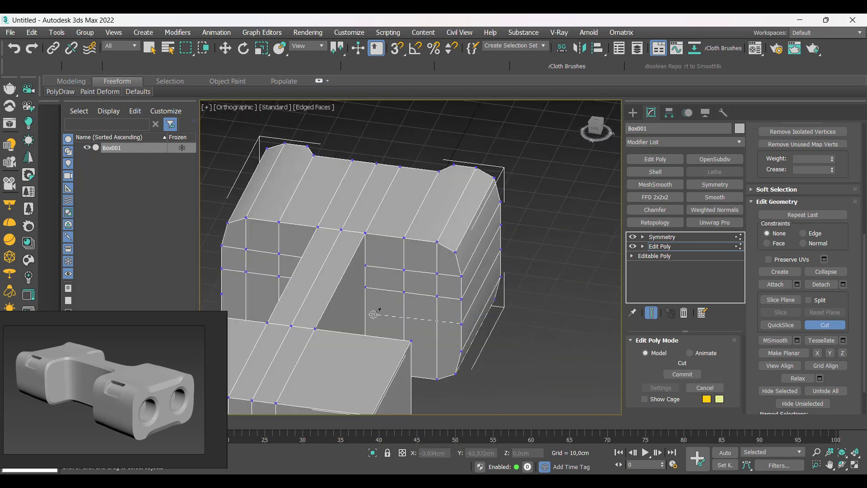
pyautogui.keyDown('alt'); pyautogui.moveTo(364, 312); pyautogui.dragTo(461, 344, button='middle'); pyautogui.keyUp('alt')
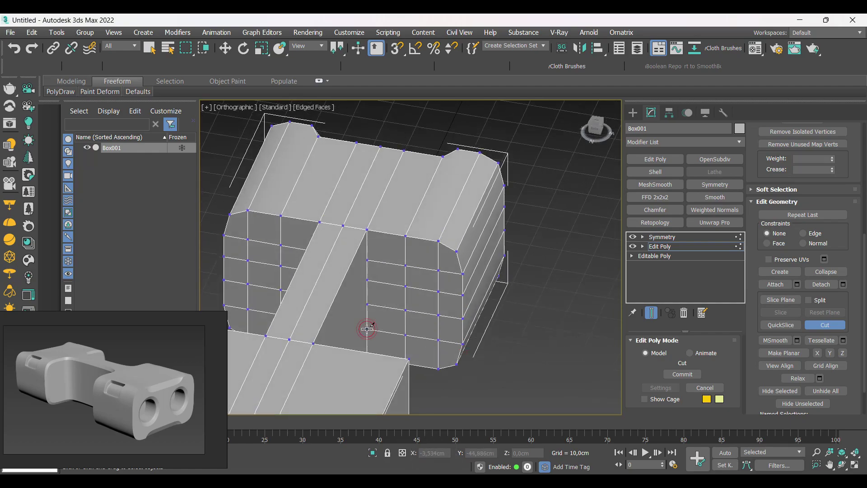
pyautogui.scroll(-3, 418, 319)
pyautogui.keyDown('alt'); pyautogui.moveTo(418, 319); pyautogui.dragTo(375, 328, button='middle'); pyautogui.keyUp('alt')
pyautogui.rightClick(333, 330)
# - Connect the ring of vertical edges around the rear block with 4 horizontal segments
pyautogui.scroll(5, 341, 311)
pyautogui.press('2')
pyautogui.click(340, 312)
pyautogui.hotkey('ctrl', 'r')
pyautogui.scroll(-2, 370, 297)
pyautogui.hotkey('ctrl', 'c')
pyautogui.scroll(3, 367, 333)
pyautogui.write('0')
pyautogui.press('Return')
pyautogui.click(419, 261)
pyautogui.click(419, 260)
pyautogui.click(417, 311)
# - Connect the four facing vertex pairs along the side of the connecting arm between the two blocks
pyautogui.press('1')
pyautogui.keyDown('alt'); pyautogui.moveTo(348, 258); pyautogui.dragTo(465, 250, button='middle'); pyautogui.keyUp('alt')
pyautogui.hotkey('ctrl', 'shift', 'e')
pyautogui.click(524, 227)
pyautogui.keyDown('ctrl'); pyautogui.click(336, 198); pyautogui.keyUp('ctrl')
pyautogui.hotkey('ctrl', 'shift', 'e')
pyautogui.click(338, 220)
pyautogui.keyDown('ctrl'); pyautogui.click(514, 174); pyautogui.keyUp('ctrl')
pyautogui.hotkey('ctrl', 'shift', 'e')
pyautogui.click(514, 201)
pyautogui.keyDown('alt'); pyautogui.moveTo(513, 202); pyautogui.dragTo(367, 221, button='middle'); pyautogui.keyUp('alt')
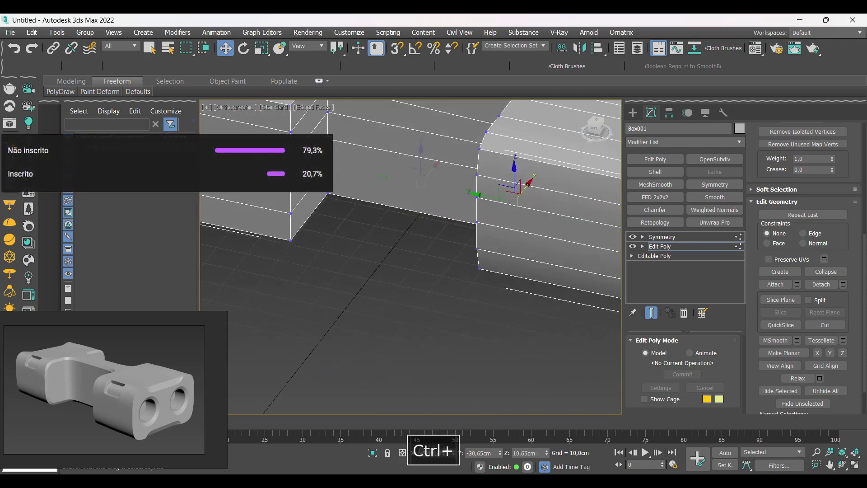
pyautogui.keyDown('ctrl'); pyautogui.click(329, 166); pyautogui.keyUp('ctrl')
pyautogui.hotkey('ctrl', 'shift', 'e')
# - Cut the two middle horizontal edges through to the centre line of the front face
pyautogui.moveTo(339, 168); pyautogui.dragTo(327, 265, button='middle')
pyautogui.scroll(-2, 327, 264)
pyautogui.keyDown('alt'); pyautogui.moveTo(327, 264); pyautogui.dragTo(395, 295, button='middle'); pyautogui.keyUp('alt')
pyautogui.press('F4')
pyautogui.press('F4')
pyautogui.scroll(5, 470, 282)
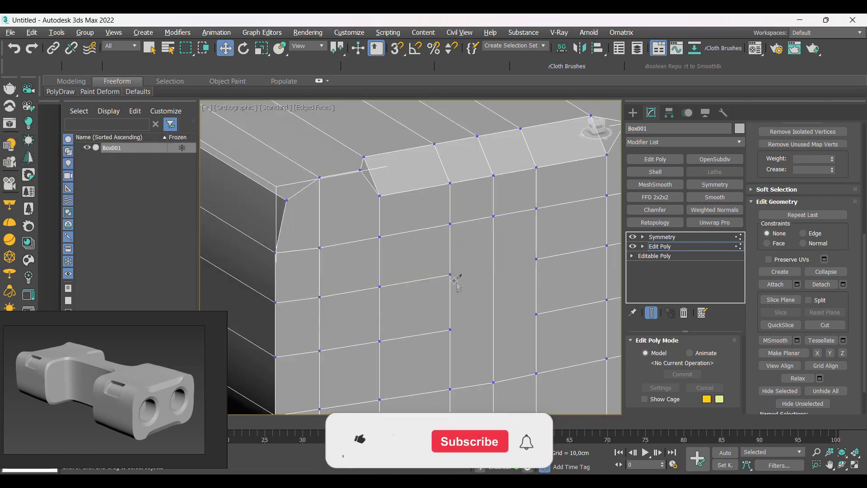
pyautogui.hotkey('alt', 'c')
pyautogui.click(450, 274)
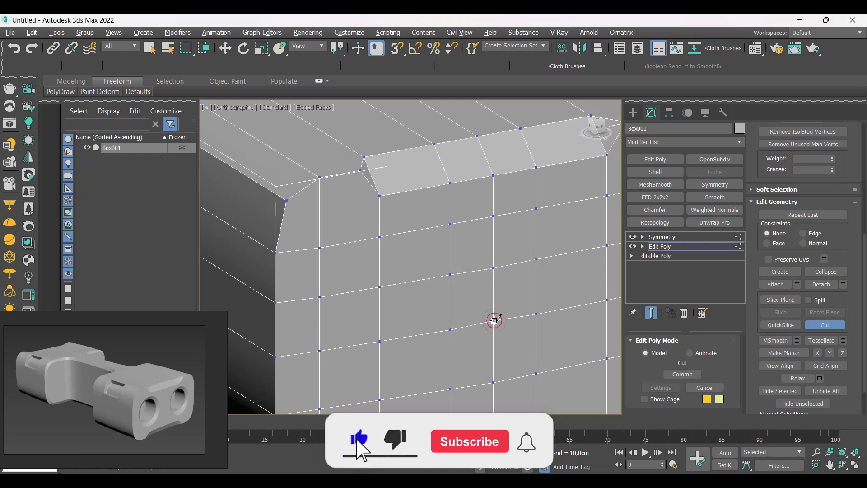
pyautogui.press('w')
pyautogui.scroll(-5, 469, 304)
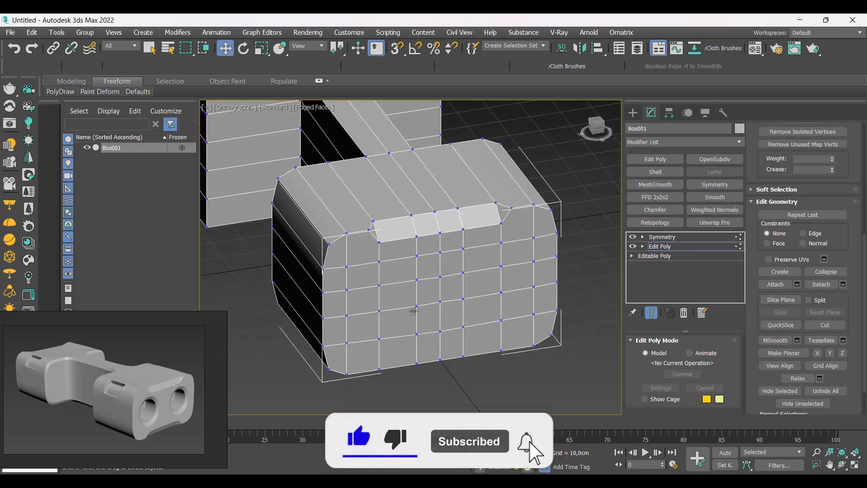
# - Select a two-by-three group of polygons on each half of the front face and make both groups round
pyautogui.press('4')
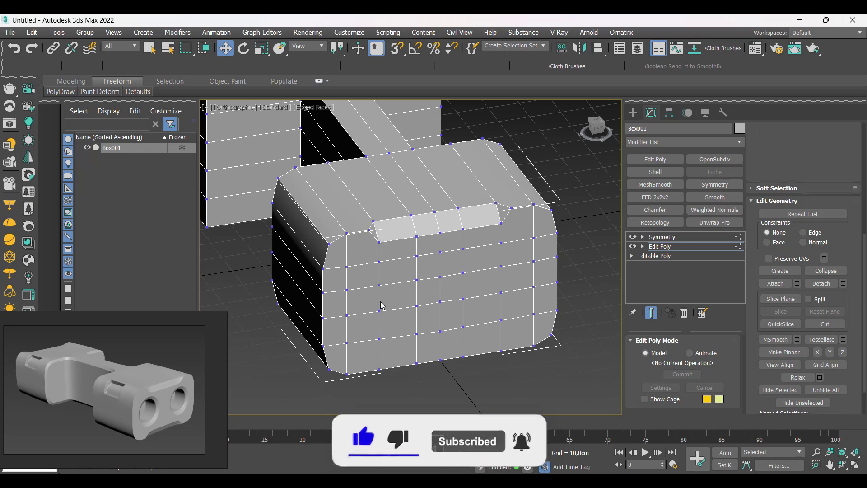
pyautogui.click(373, 301)
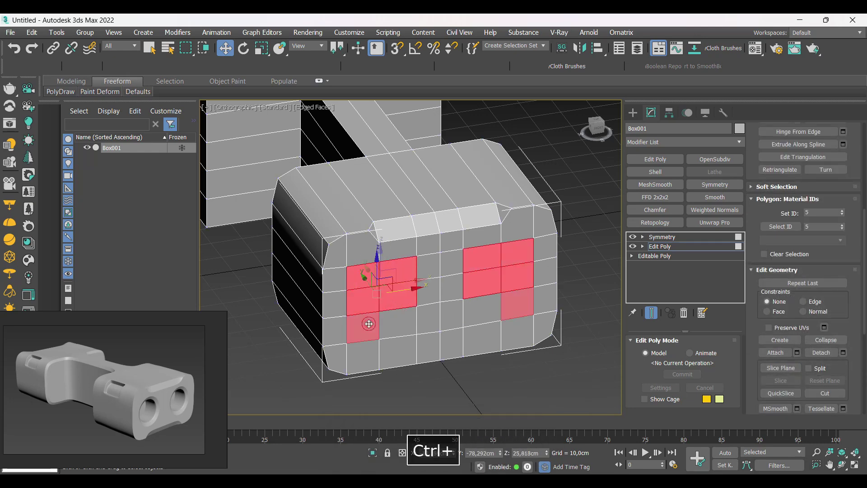
pyautogui.scroll(3, 408, 315)
pyautogui.moveTo(408, 315)
pyautogui.keyDown('alt'); pyautogui.mouseDown(button='middle')
pyautogui.moveTo(394, 305)
pyautogui.moveTo(406, 301)
pyautogui.mouseUp(button='middle'); pyautogui.keyUp('alt')
pyautogui.hotkey('ctrl', 'shift', 'r')
# - Inset both round faces by scaling copies to about 92%, and extrude them about 15.9 cm inward along Y
pyautogui.press('r')
pyautogui.keyDown('shift'); pyautogui.moveTo(370, 284); pyautogui.dragTo(369, 288); pyautogui.keyUp('shift')
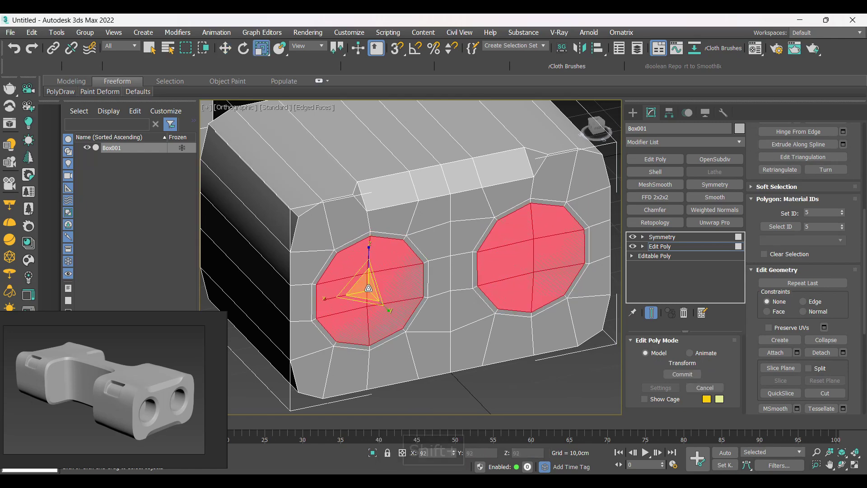
pyautogui.moveTo(369, 288)
pyautogui.keyDown('alt'); pyautogui.mouseDown(button='middle')
pyautogui.moveTo(387, 300)
pyautogui.moveTo(370, 300)
pyautogui.mouseUp(button='middle'); pyautogui.keyUp('alt')
pyautogui.press('w')
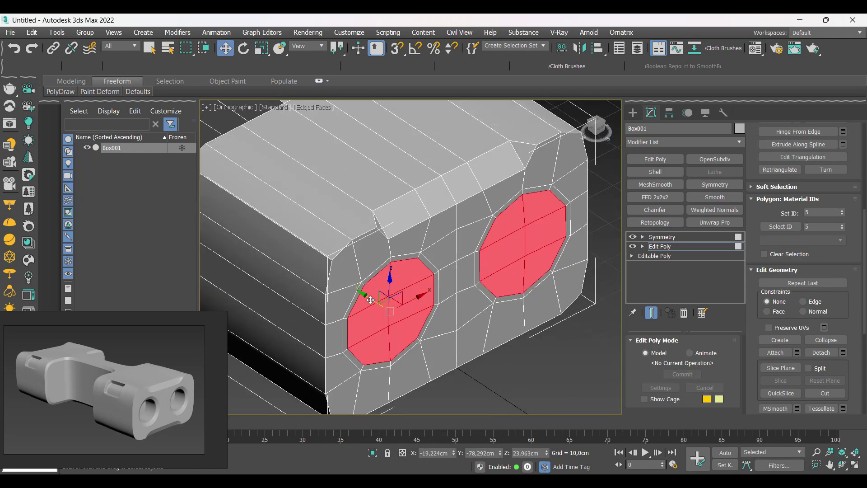
pyautogui.keyDown('shift'); pyautogui.moveTo(369, 300); pyautogui.dragTo(320, 264); pyautogui.keyUp('shift')
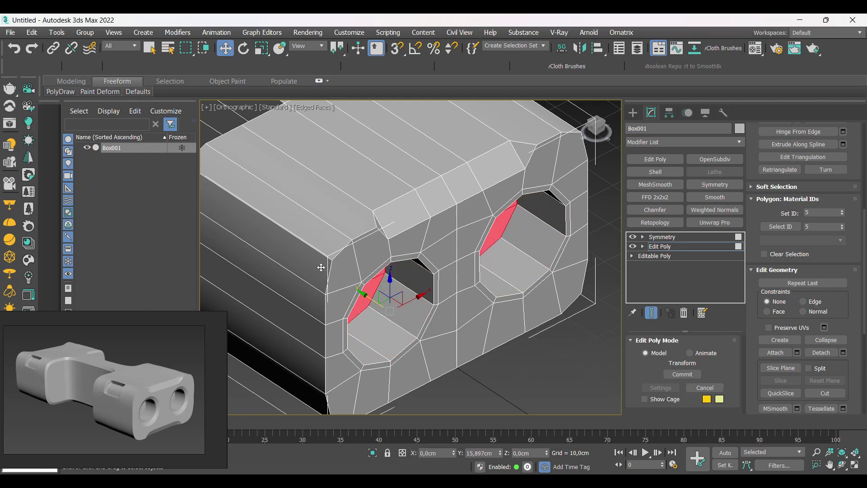
pyautogui.keyDown('alt'); pyautogui.moveTo(412, 307); pyautogui.dragTo(404, 313, button='middle'); pyautogui.keyUp('alt')
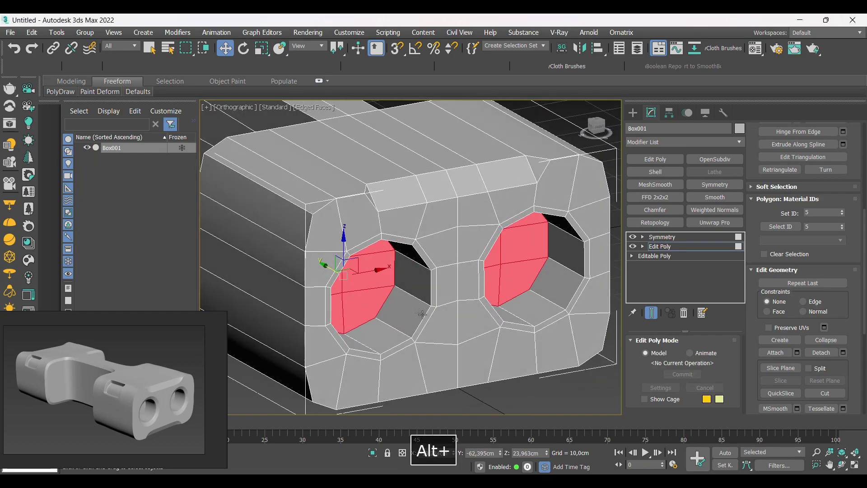
# - Add the inner walls of both lens holes to the selection and scale the holes down slightly
pyautogui.keyDown('ctrl'); pyautogui.doubleClick(393, 333); pyautogui.keyUp('ctrl')
pyautogui.keyDown('alt'); pyautogui.moveTo(394, 331); pyautogui.dragTo(364, 293, button='middle'); pyautogui.keyUp('alt')
pyautogui.press('r')
pyautogui.moveTo(349, 271); pyautogui.dragTo(353, 278)
pyautogui.press('F4')
pyautogui.keyDown('alt'); pyautogui.moveTo(398, 326); pyautogui.dragTo(420, 313, button='middle'); pyautogui.keyUp('alt')
pyautogui.press('F4')
pyautogui.press('F4')
pyautogui.scroll(-2, 430, 312)
pyautogui.press('F4')
pyautogui.scroll(-2, 424, 313)
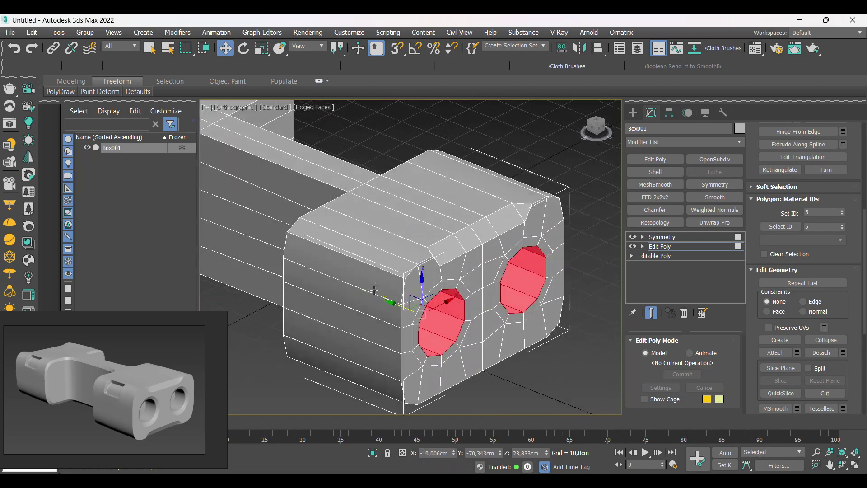
# - Connect the lengthwise edges on the front block's outer sides with 2 evenly spaced segments
pyautogui.press('2')
pyautogui.hotkey('ctrl', 'c')
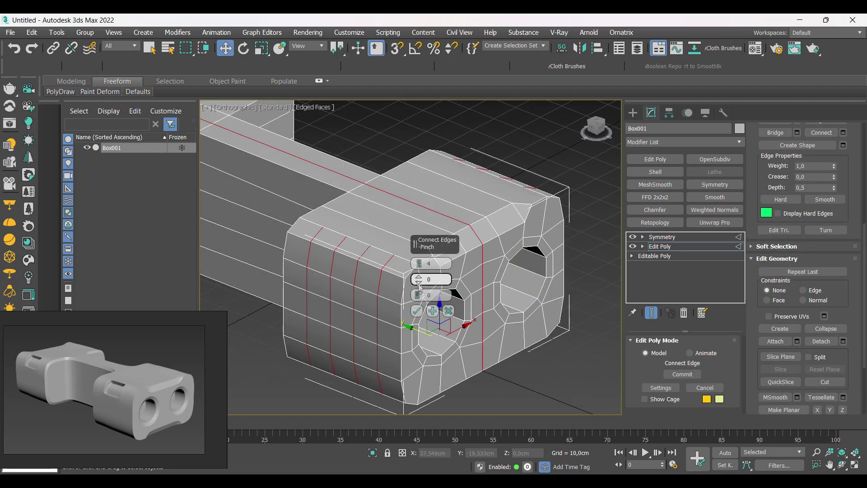
pyautogui.click(416, 311)
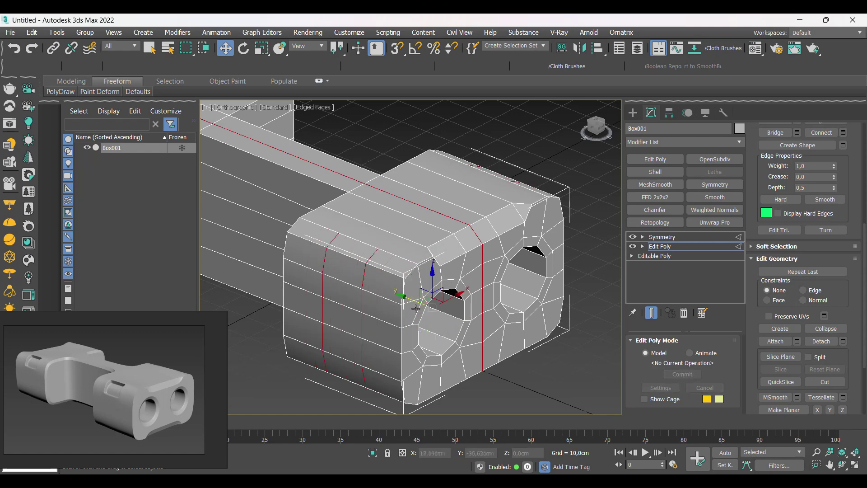
# - Cut two edges across the top of the front block, from the new side segments to the centre line
pyautogui.keyDown('alt'); pyautogui.moveTo(417, 311); pyautogui.dragTo(410, 301, button='middle'); pyautogui.keyUp('alt')
pyautogui.press('1')
pyautogui.scroll(2, 410, 301)
pyautogui.hotkey('alt', 'c')
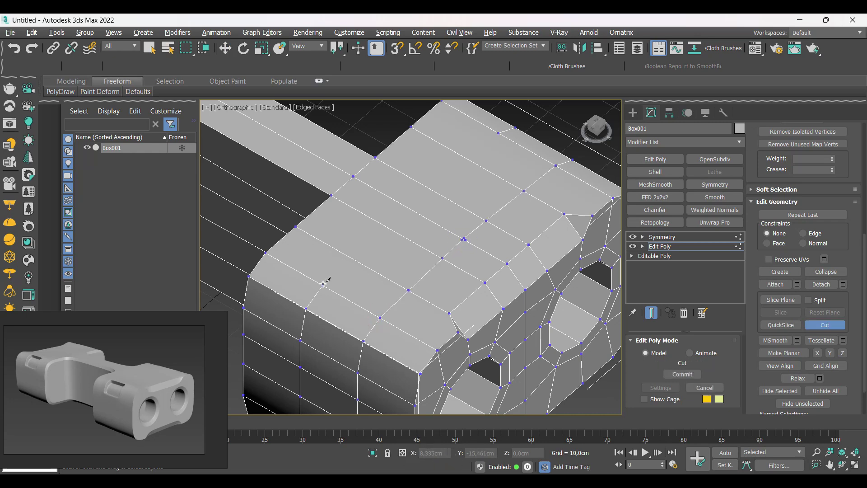
pyautogui.press('w')
pyautogui.scroll(5, 460, 240)
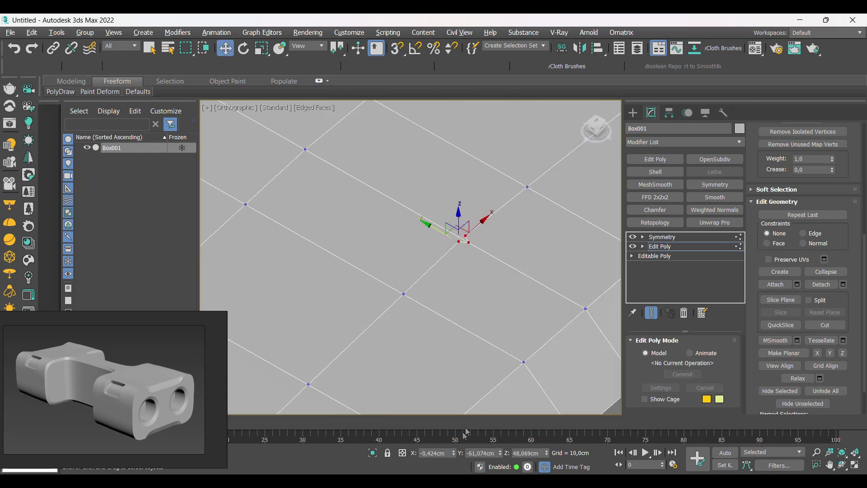
# - Inset the two middle polygons that wrap over the front block's upper side edge by a small amount
pyautogui.scroll(-8, 452, 243)
pyautogui.scroll(4, 407, 284)
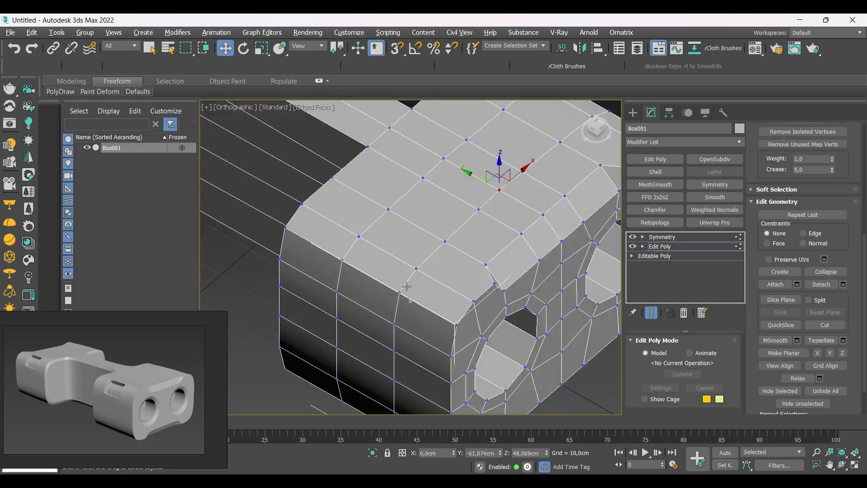
pyautogui.keyDown('alt'); pyautogui.moveTo(407, 285); pyautogui.dragTo(392, 276, button='middle'); pyautogui.keyUp('alt')
pyautogui.press('4')
pyautogui.click(375, 252)
pyautogui.keyDown('ctrl'); pyautogui.click(367, 280); pyautogui.keyUp('ctrl')
pyautogui.scroll(4, 387, 274)
pyautogui.scroll(2, 391, 276)
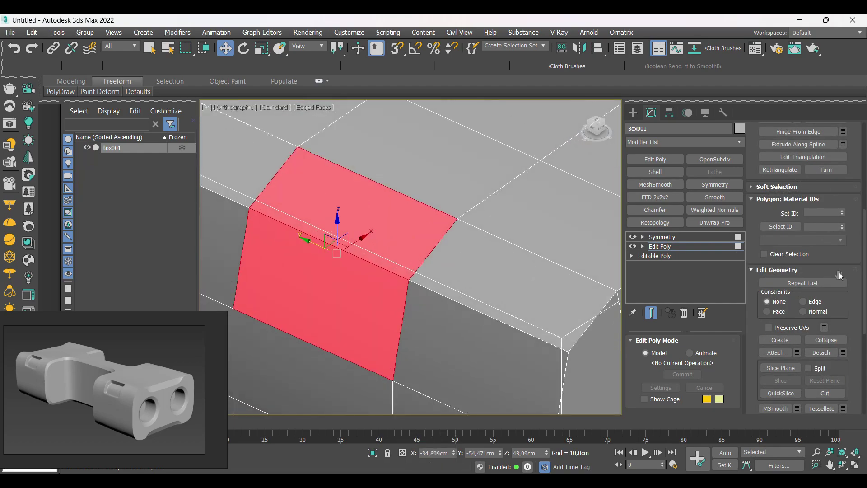
pyautogui.scroll(5, 840, 277)
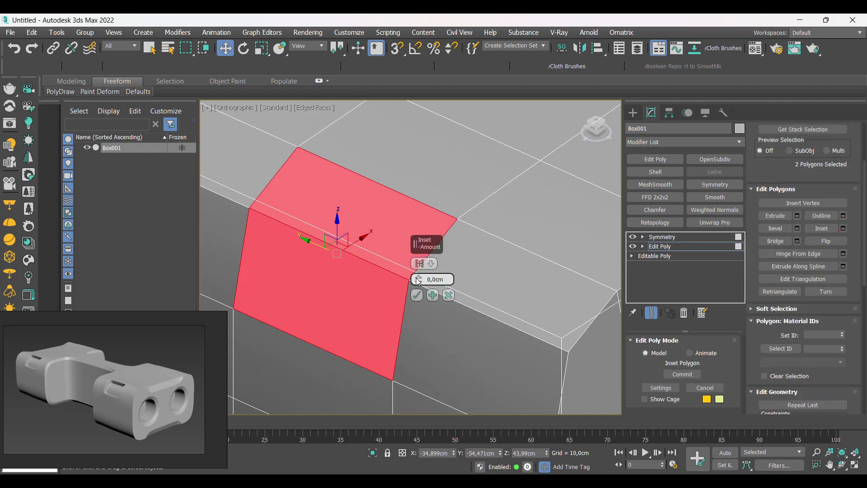
pyautogui.moveTo(417, 280); pyautogui.dragTo(415, 274)
pyautogui.click(416, 296)
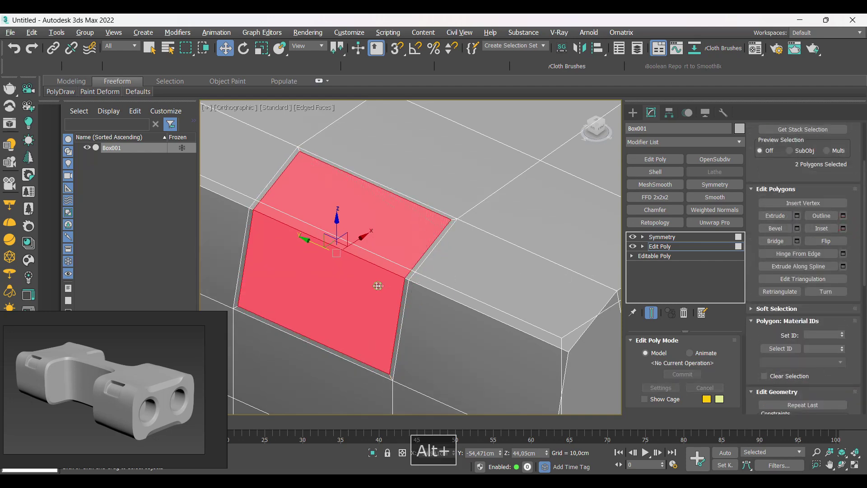
# - Bevel the two inset polygons inward to form a recessed slot
pyautogui.keyDown('alt'); pyautogui.moveTo(378, 285); pyautogui.dragTo(357, 248, button='middle'); pyautogui.keyUp('alt')
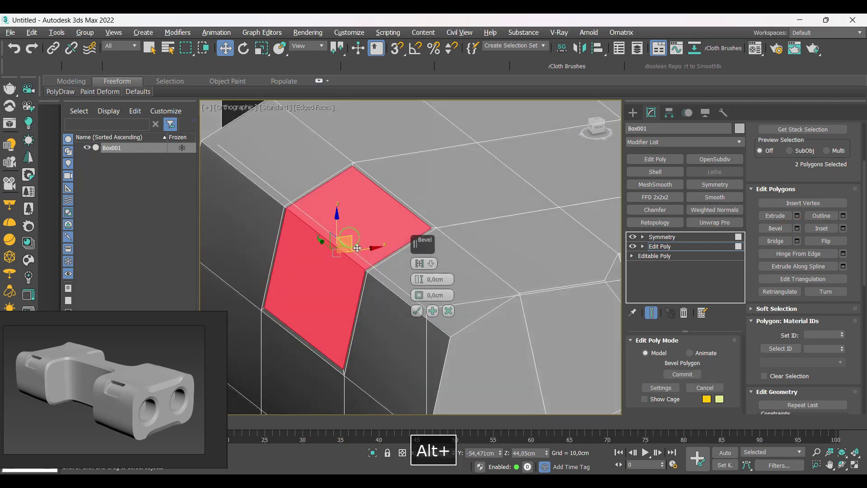
pyautogui.click(431, 263)
pyautogui.click(434, 285)
pyautogui.moveTo(419, 279); pyautogui.dragTo(438, 310)
pyautogui.click(419, 329)
# - Connect the ring of the slot's upright side edges with one segment, slid close to the slot's lower border
pyautogui.scroll(-5, 418, 322)
pyautogui.keyDown('alt'); pyautogui.moveTo(416, 311); pyautogui.dragTo(392, 262, button='middle'); pyautogui.keyUp('alt')
pyautogui.press('2')
pyautogui.press('2')
pyautogui.hotkey('ctrl', 'r')
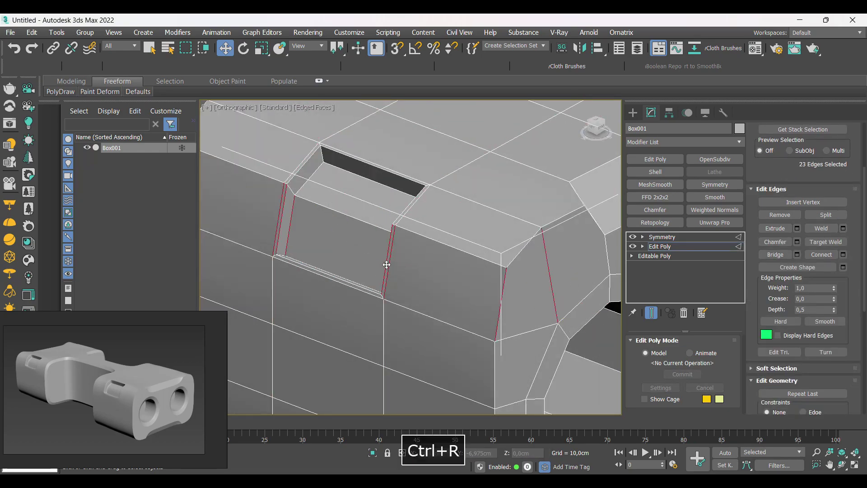
pyautogui.hotkey('ctrl', 'c')
pyautogui.click(422, 268)
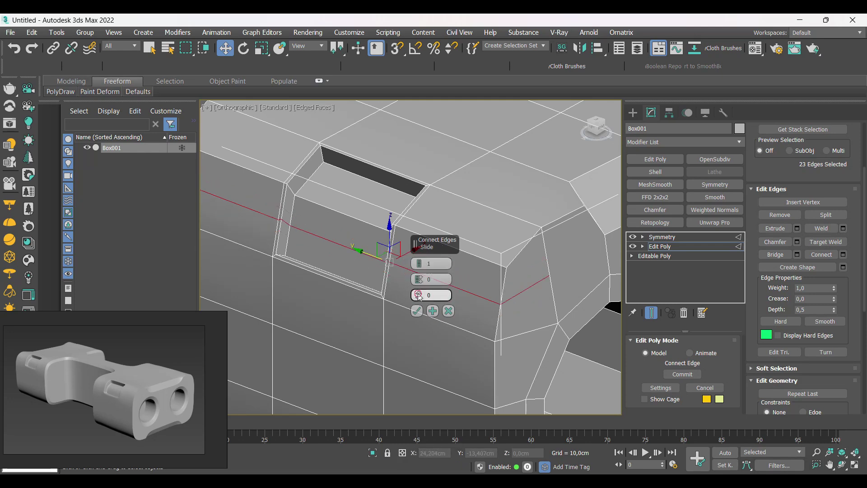
pyautogui.click(417, 311)
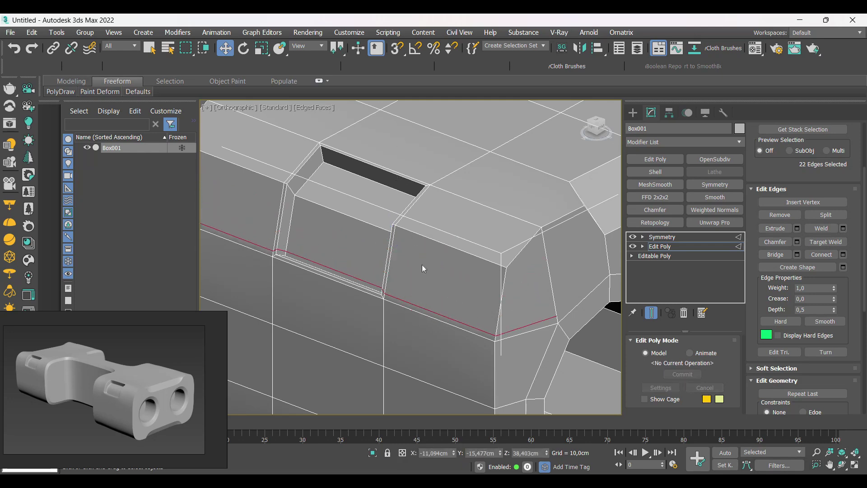
# - Deselect the new loop's edges inside the slot and remove the rest of the loop around the body
pyautogui.scroll(-2, 423, 267)
pyautogui.keyDown('alt'); pyautogui.moveTo(423, 267); pyautogui.dragTo(453, 268, button='middle'); pyautogui.keyUp('alt')
pyautogui.click(595, 128)
pyautogui.press('l')
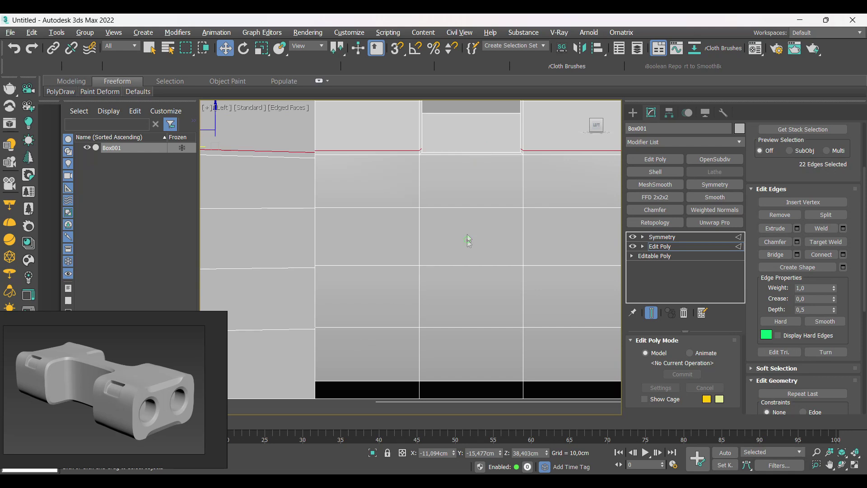
pyautogui.press('F3')
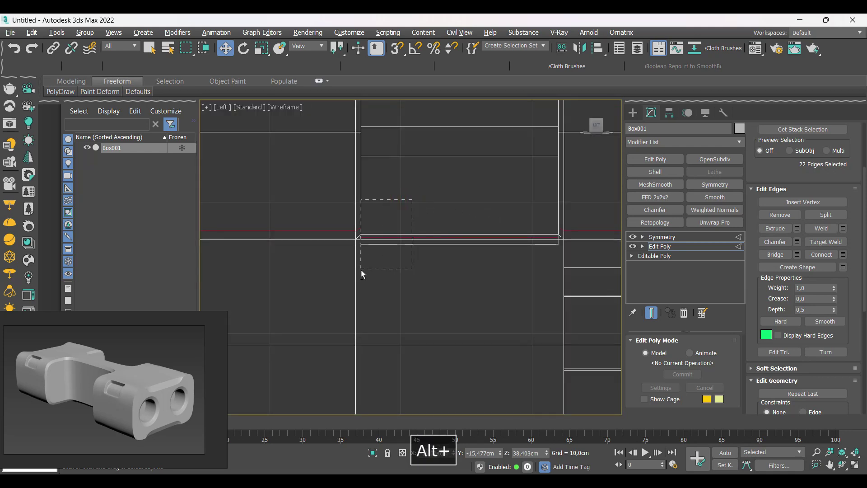
pyautogui.keyDown('alt'); pyautogui.moveTo(362, 269); pyautogui.dragTo(359, 269); pyautogui.keyUp('alt')
pyautogui.keyDown('alt'); pyautogui.moveTo(490, 184); pyautogui.dragTo(560, 275); pyautogui.keyUp('alt')
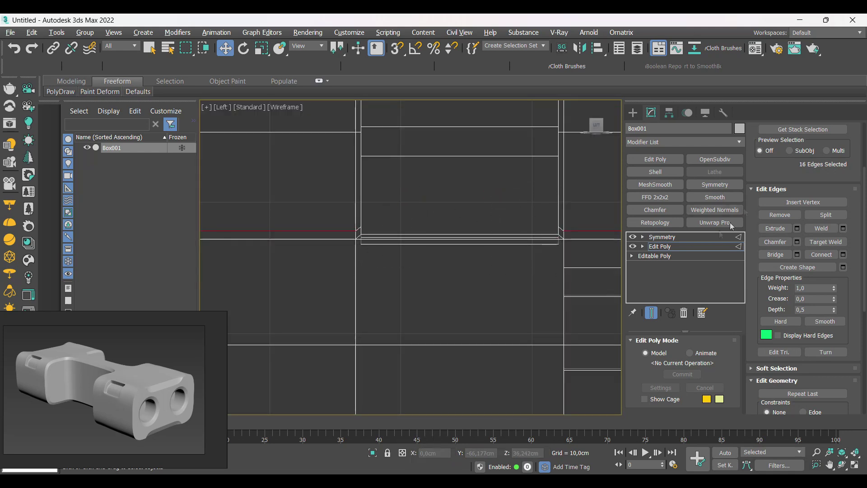
pyautogui.keyDown('ctrl'); pyautogui.click(781, 217); pyautogui.keyUp('ctrl')
# - Connect the ring of the slot's short sloping side edges on top with one segment, slid close to the upper border
pyautogui.scroll(-3, 411, 252)
pyautogui.keyDown('alt'); pyautogui.moveTo(416, 256); pyautogui.dragTo(365, 292, button='middle'); pyautogui.keyUp('alt')
pyautogui.press('F3')
pyautogui.scroll(3, 392, 280)
pyautogui.click(407, 230)
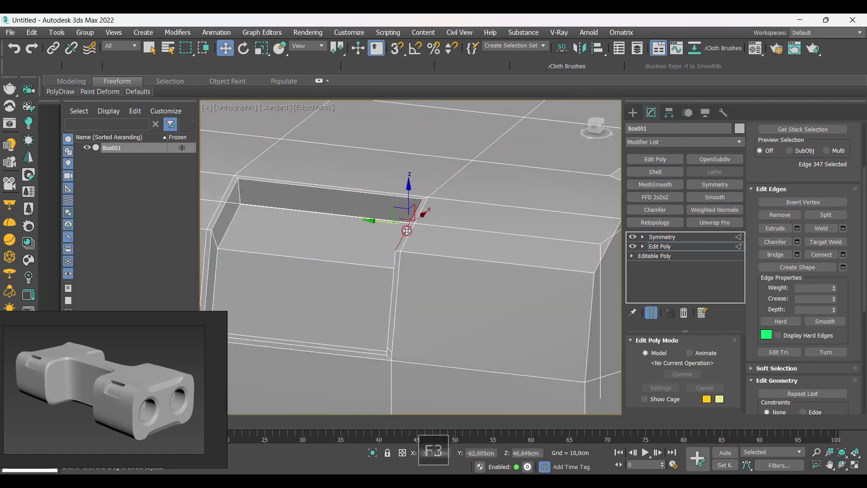
pyautogui.hotkey('alt', 'r')
pyautogui.hotkey('ctrl', 'c')
pyautogui.click(416, 310)
# - Keep the upper support loop only inside the slot by deselecting that part and removing its remaining edges
pyautogui.scroll(-3, 427, 258)
pyautogui.keyDown('alt'); pyautogui.moveTo(460, 232); pyautogui.dragTo(591, 133, button='middle'); pyautogui.keyUp('alt')
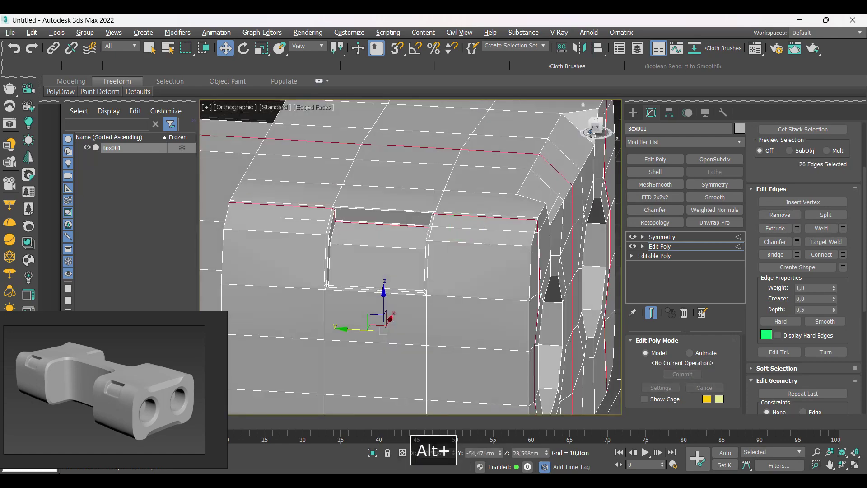
pyautogui.click(592, 129)
pyautogui.press('F3')
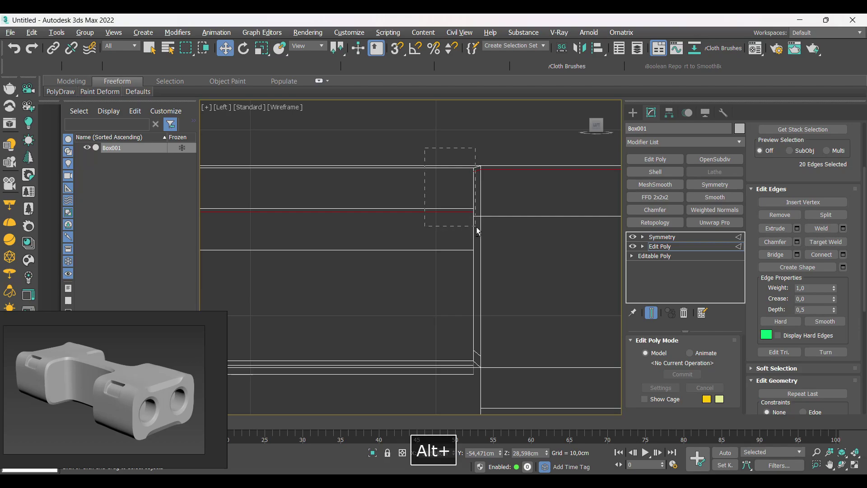
pyautogui.keyDown('alt'); pyautogui.moveTo(476, 226); pyautogui.dragTo(477, 228); pyautogui.keyUp('alt')
pyautogui.scroll(-2, 333, 217)
pyautogui.moveTo(332, 217); pyautogui.dragTo(444, 276, button='middle')
pyautogui.keyDown('alt'); pyautogui.moveTo(397, 212); pyautogui.dragTo(354, 274); pyautogui.keyUp('alt')
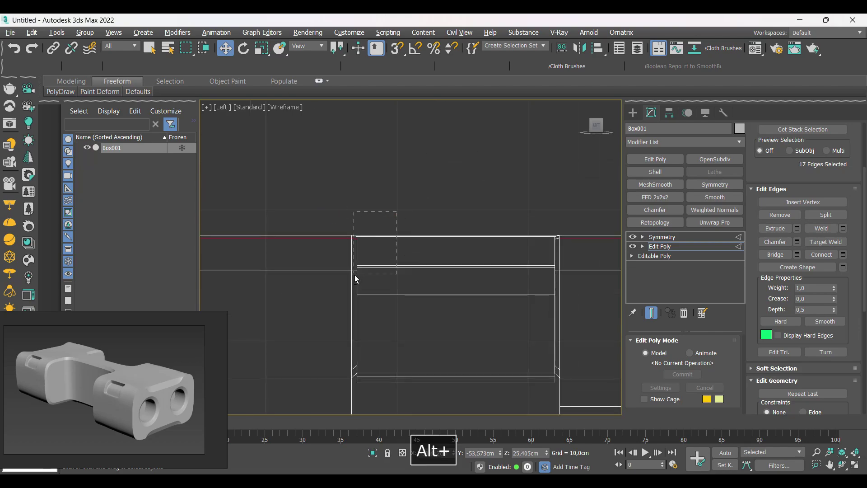
pyautogui.keyDown('ctrl'); pyautogui.click(771, 217); pyautogui.keyUp('ctrl')
# - Chamfer the front rim edges of the lens holes by about 1.99 cm
pyautogui.press('F3')
pyautogui.moveTo(429, 267)
pyautogui.keyDown('alt'); pyautogui.mouseDown(button='middle')
pyautogui.moveTo(365, 310)
pyautogui.moveTo(447, 251)
pyautogui.moveTo(436, 281)
pyautogui.moveTo(439, 275)
pyautogui.moveTo(456, 289)
pyautogui.moveTo(454, 312)
pyautogui.mouseUp(button='middle'); pyautogui.keyUp('alt')
pyautogui.press('F4')
pyautogui.press('F4')
pyautogui.scroll(-4, 435, 281)
pyautogui.scroll(4, 484, 322)
pyautogui.hotkey('ctrl', 'shift', 'c')
pyautogui.scroll(3, 454, 312)
pyautogui.moveTo(419, 280); pyautogui.dragTo(421, 298)
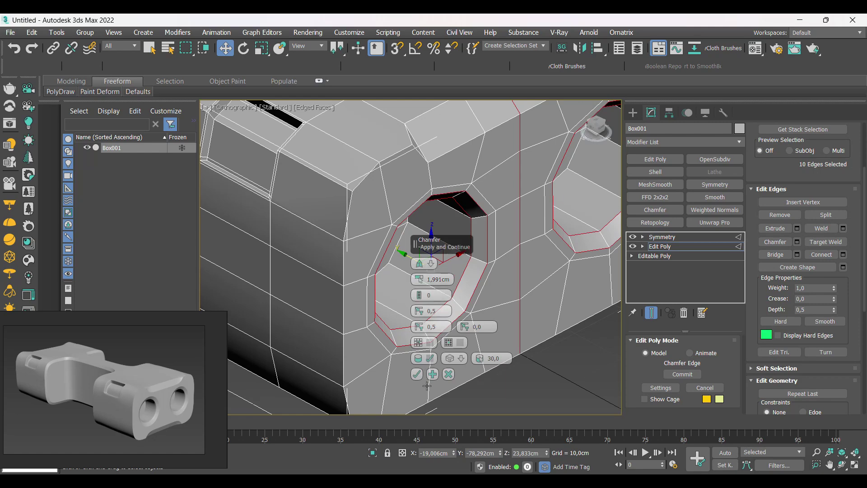
pyautogui.click(416, 373)
# - Connect the edges across the chamfered hole rims with 2 segments at pinch 75 and slide 0, and connect the inner wall edges as well
pyautogui.keyDown('alt'); pyautogui.moveTo(416, 373); pyautogui.dragTo(420, 337, button='middle'); pyautogui.keyUp('alt')
pyautogui.hotkey('ctrl', 'r')
pyautogui.hotkey('ctrl', 'c')
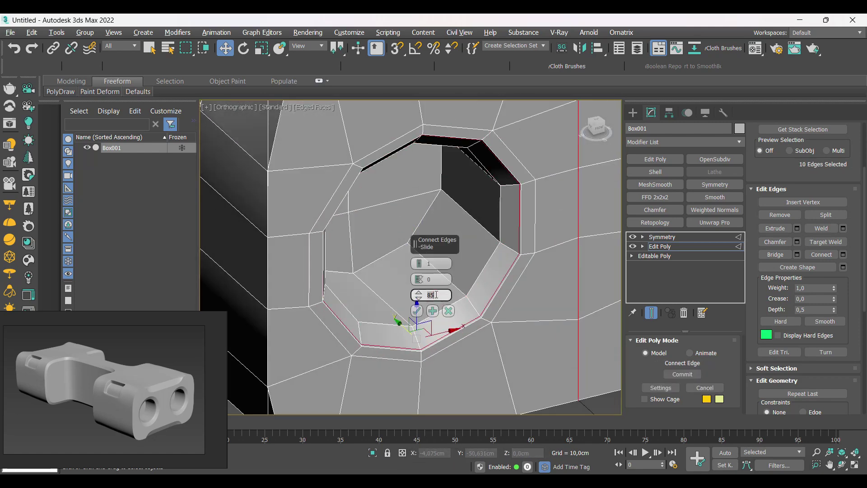
pyautogui.write('0')
pyautogui.press('Return')
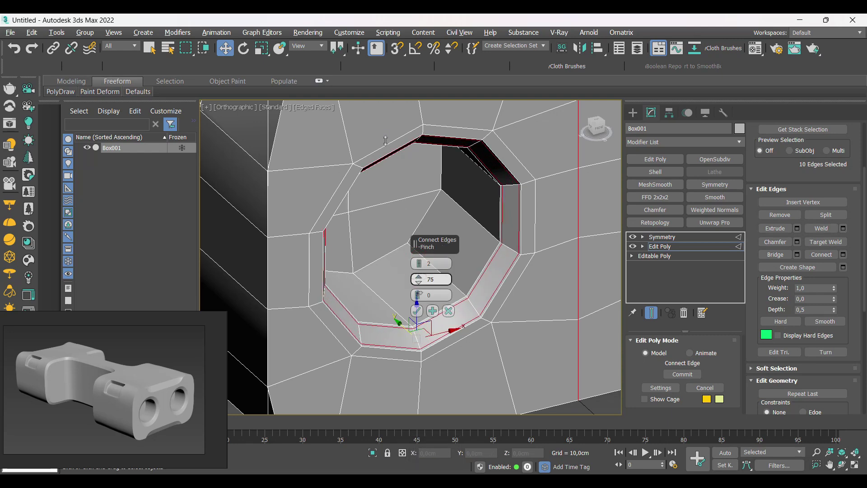
pyautogui.click(416, 311)
pyautogui.hotkey('ctrl', 'c')
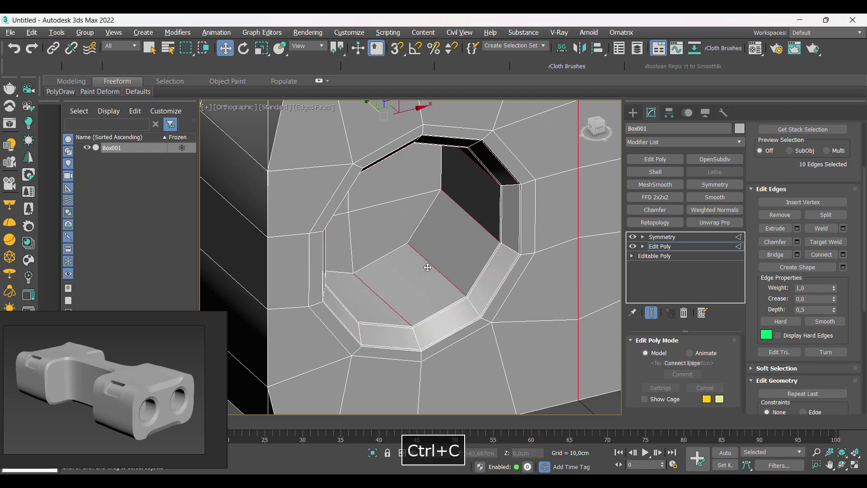
pyautogui.click(417, 310)
# - Select the edge loops that form the outer border of the front block's front face
pyautogui.scroll(-3, 418, 311)
pyautogui.keyDown('alt'); pyautogui.moveTo(417, 311); pyautogui.dragTo(445, 266, button='middle'); pyautogui.keyUp('alt')
pyautogui.press('F4')
pyautogui.press('F4')
pyautogui.scroll(2, 445, 254)
pyautogui.doubleClick(445, 255)
pyautogui.keyDown('ctrl'); pyautogui.doubleClick(430, 216); pyautogui.keyUp('ctrl')
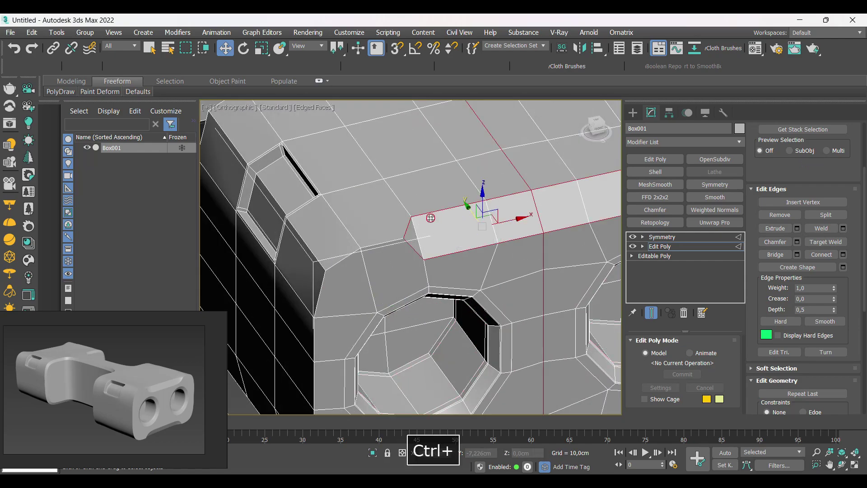
pyautogui.scroll(-3, 394, 240)
pyautogui.keyDown('alt'); pyautogui.moveTo(365, 296); pyautogui.dragTo(375, 225, button='middle'); pyautogui.keyUp('alt')
pyautogui.scroll(3, 361, 286)
pyautogui.keyDown('ctrl'); pyautogui.doubleClick(364, 258); pyautogui.keyUp('ctrl')
pyautogui.scroll(-4, 364, 258)
pyautogui.scroll(3, 376, 316)
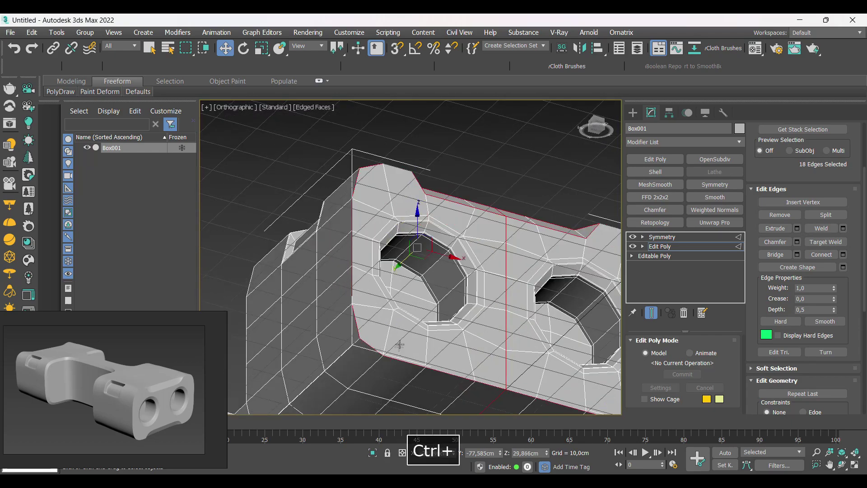
pyautogui.scroll(-3, 399, 345)
pyautogui.keyDown('alt'); pyautogui.moveTo(400, 336); pyautogui.dragTo(429, 366, button='middle'); pyautogui.keyUp('alt')
pyautogui.moveTo(492, 268); pyautogui.dragTo(488, 293, button='middle')
pyautogui.press('F4')
pyautogui.moveTo(582, 253); pyautogui.dragTo(576, 271, button='middle')
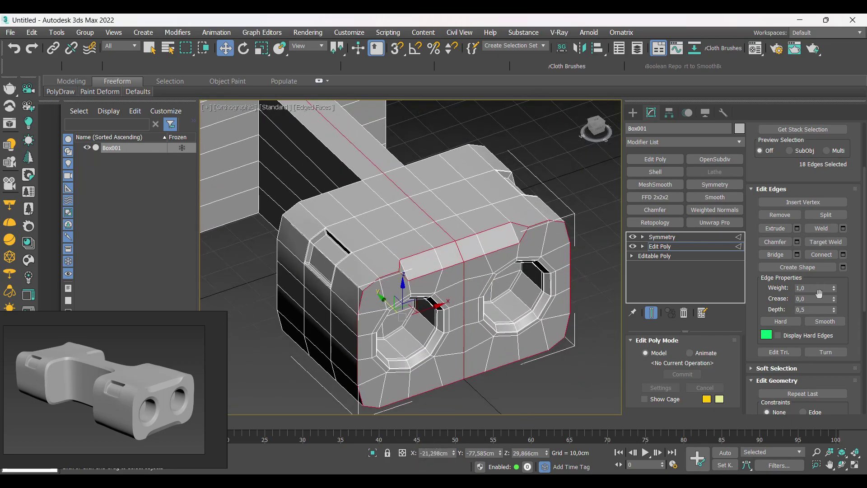
# - Select the front block's rear border edges, the connecting bar's long edges and the rear block's inner border edges
pyautogui.scroll(-3, 380, 280)
pyautogui.keyDown('alt'); pyautogui.moveTo(381, 280); pyautogui.dragTo(411, 283, button='middle'); pyautogui.keyUp('alt')
pyautogui.scroll(1, 410, 283)
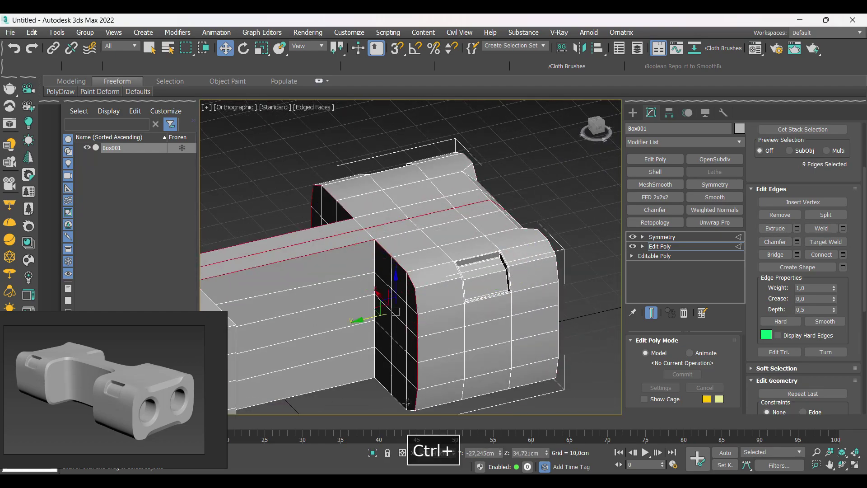
pyautogui.keyDown('ctrl'); pyautogui.click(353, 382); pyautogui.keyUp('ctrl')
pyautogui.keyDown('alt'); pyautogui.moveTo(353, 381); pyautogui.dragTo(284, 244, button='middle'); pyautogui.keyUp('alt')
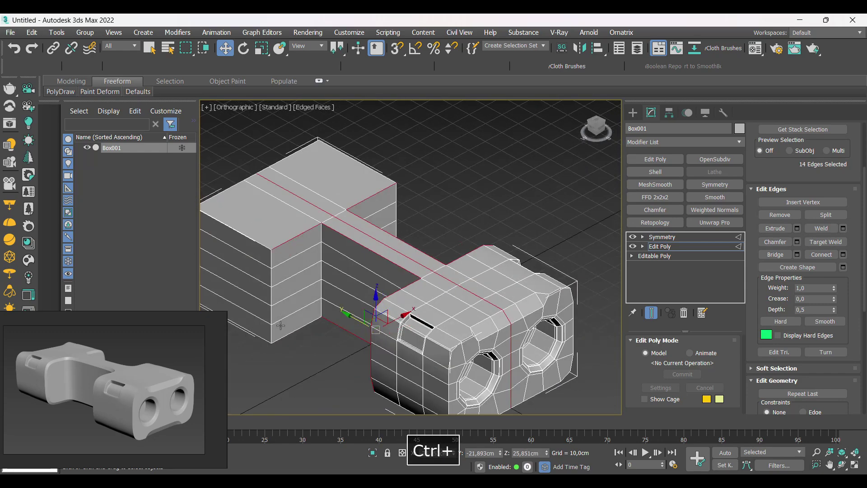
pyautogui.moveTo(259, 243); pyautogui.dragTo(308, 245, button='middle')
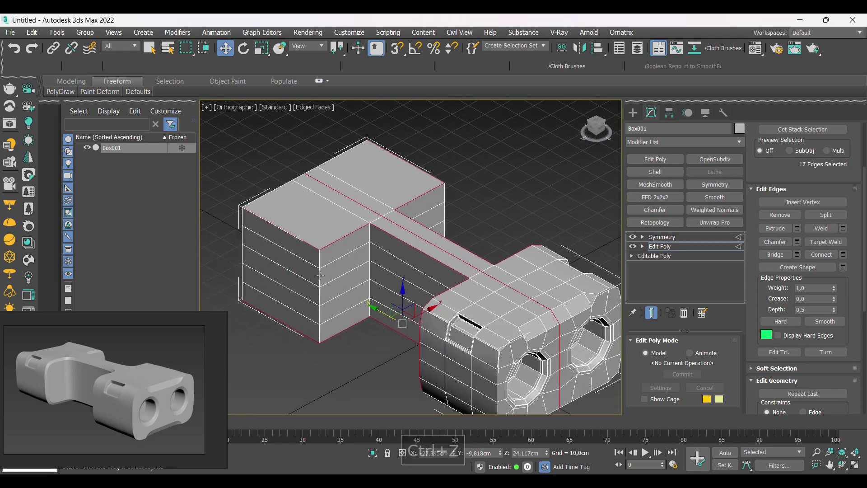
pyautogui.hotkey('ctrl', 'z')
pyautogui.keyDown('alt'); pyautogui.moveTo(383, 289); pyautogui.dragTo(442, 266, button='middle'); pyautogui.keyUp('alt')
pyautogui.press('F4')
pyautogui.press('F4')
pyautogui.scroll(2, 472, 270)
# - Chamfer the selected border and bar edges and set the resulting edges' crease to 1.0
pyautogui.hotkey('ctrl', 'shift', 'c')
pyautogui.click(416, 374)
pyautogui.scroll(-2, 440, 267)
pyautogui.press('Return')
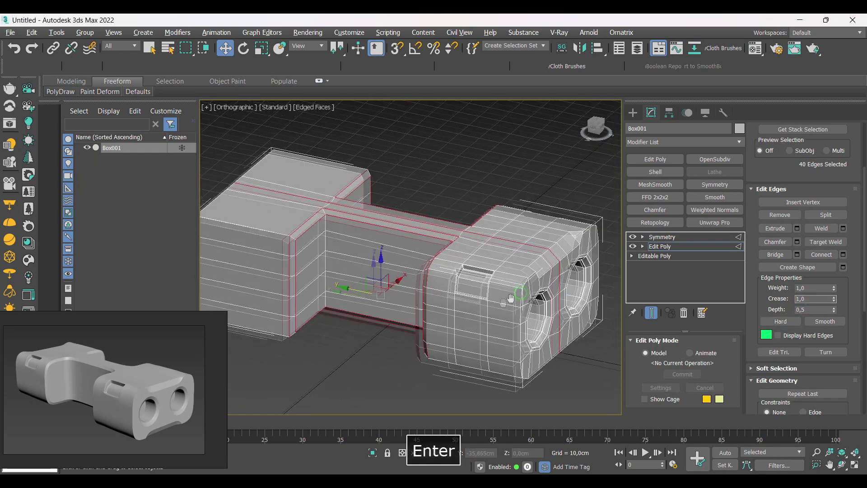
# - Try mirroring the body in the existing Symmetry modifier along Y with Flip and along Z
pyautogui.click(659, 246)
pyautogui.click(672, 237)
pyautogui.scroll(-2, 522, 276)
pyautogui.keyDown('alt'); pyautogui.moveTo(522, 277); pyautogui.dragTo(506, 285, button='middle'); pyautogui.keyUp('alt')
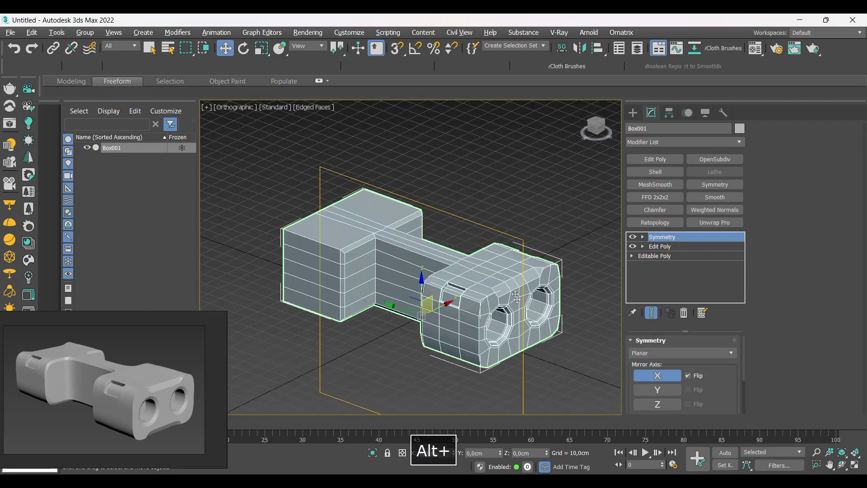
pyautogui.click(657, 390)
pyautogui.click(689, 390)
pyautogui.keyDown('alt'); pyautogui.moveTo(537, 318); pyautogui.dragTo(525, 298, button='middle'); pyautogui.keyUp('alt')
pyautogui.click(652, 403)
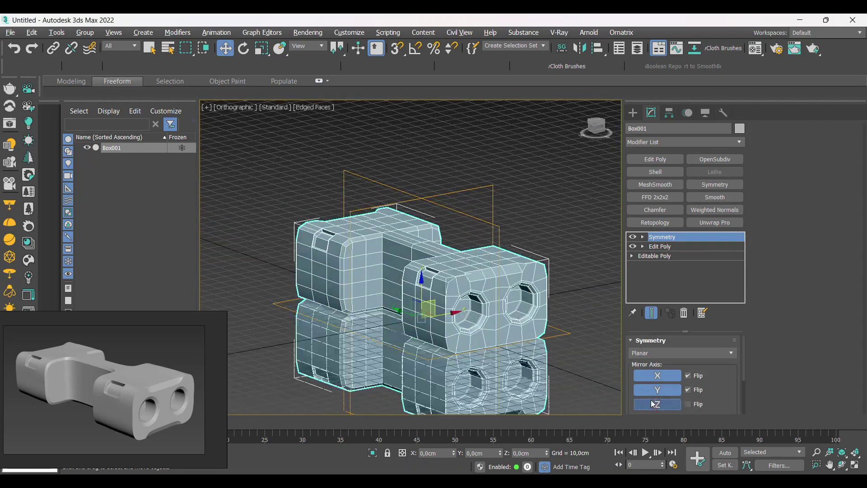
# - Try to centre the pivot on the object while the Symmetry modifier is still applied
pyautogui.click(670, 238)
pyautogui.keyDown('alt'); pyautogui.moveTo(550, 280); pyautogui.dragTo(530, 277, button='middle'); pyautogui.keyUp('alt')
pyautogui.click(668, 249)
pyautogui.click(669, 112)
pyautogui.click(682, 186)
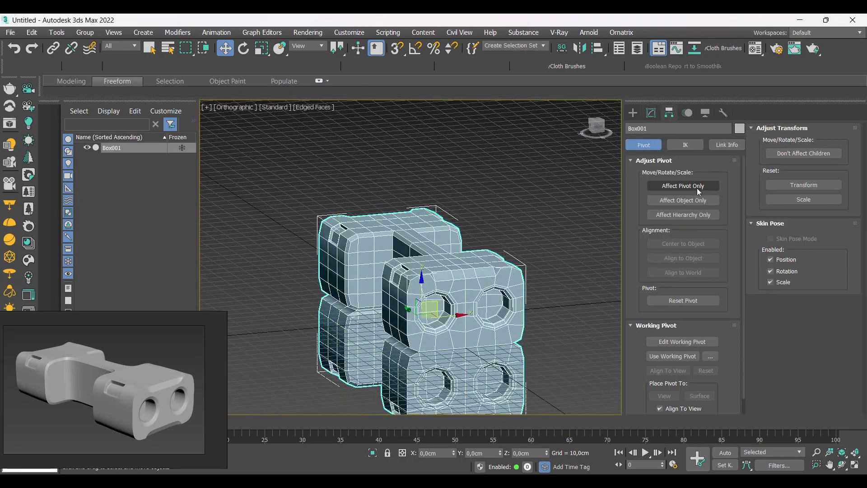
pyautogui.click(685, 244)
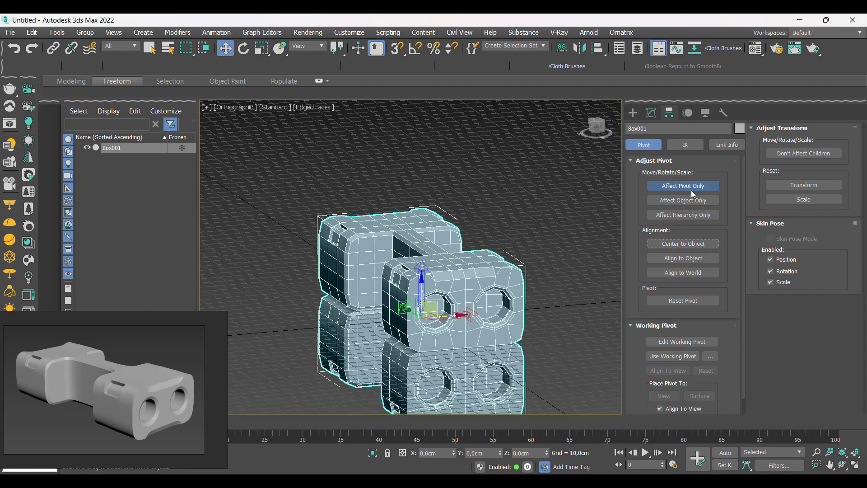
pyautogui.click(683, 186)
# - Delete the Symmetry modifier from the stack
pyautogui.keyDown('alt'); pyautogui.moveTo(491, 253); pyautogui.dragTo(565, 276, button='middle'); pyautogui.keyUp('alt')
pyautogui.click(651, 113)
pyautogui.rightClick(661, 239)
pyautogui.click(681, 254)
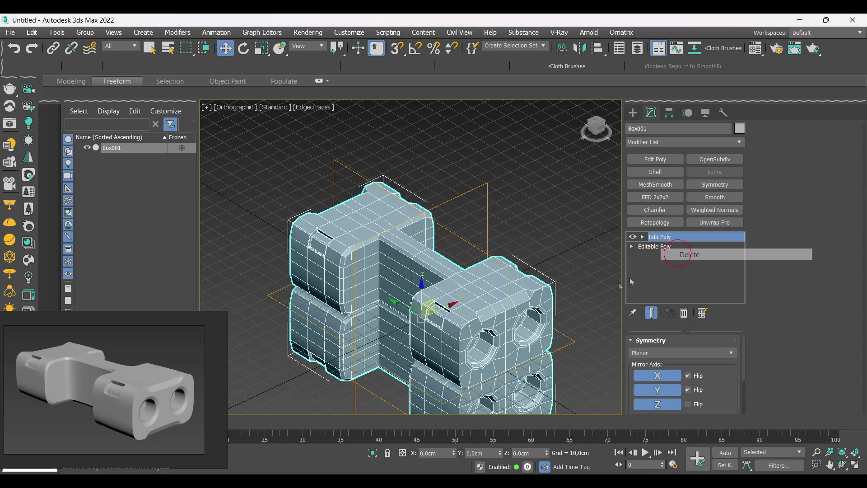
# - Centre the object's pivot on the unmirrored body, checking it in the Front view
pyautogui.moveTo(510, 319)
pyautogui.keyDown('alt'); pyautogui.mouseDown(button='middle')
pyautogui.moveTo(520, 323)
pyautogui.moveTo(501, 318)
pyautogui.mouseUp(button='middle'); pyautogui.keyUp('alt')
pyautogui.press('f')
pyautogui.press('z')
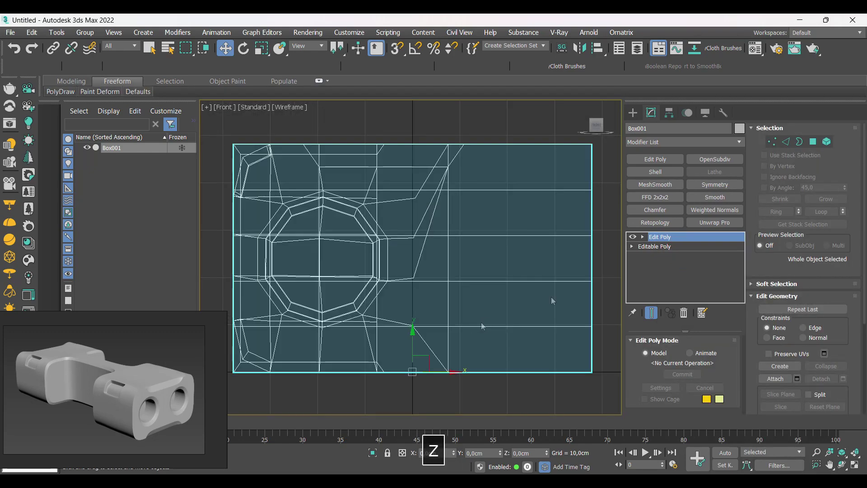
pyautogui.click(670, 112)
pyautogui.click(683, 186)
pyautogui.click(684, 244)
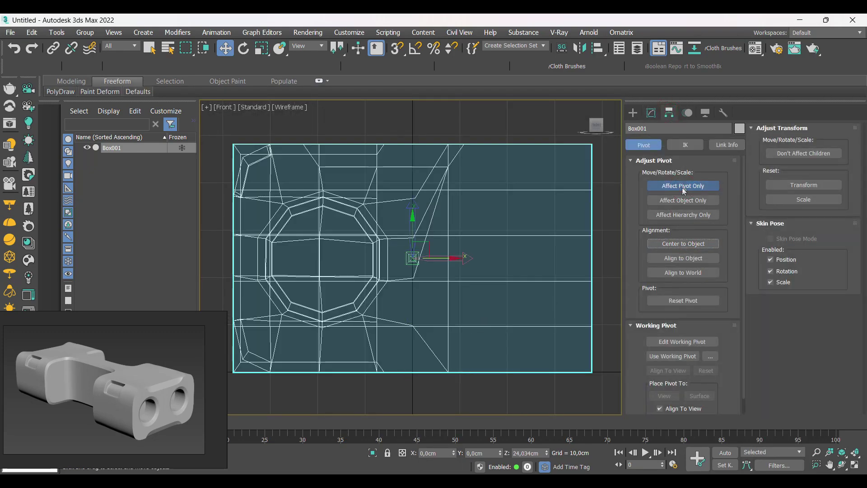
# - Add a new Symmetry modifier above Edit Poly and enable its Z and Y mirror axes
pyautogui.click(651, 112)
pyautogui.press('F3')
pyautogui.press('F3')
pyautogui.click(715, 185)
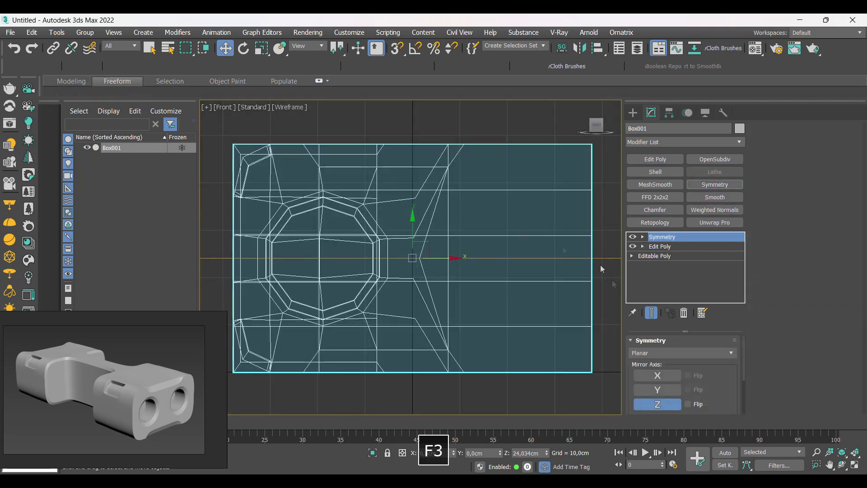
pyautogui.press('F3')
pyautogui.press('F3')
pyautogui.click(665, 391)
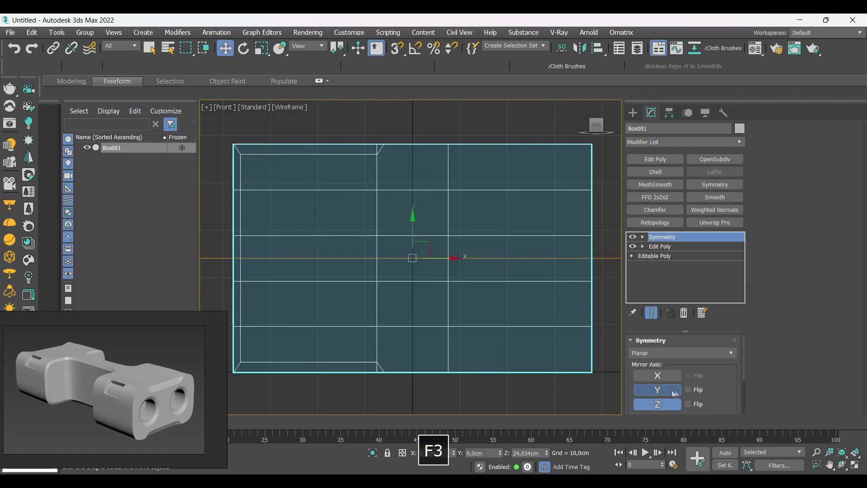
# - Enable the Symmetry modifier's X mirror axis, flip the X and Y axes, and show the mirrored body shaded in Perspective
pyautogui.click(689, 389)
pyautogui.click(667, 375)
pyautogui.click(690, 375)
pyautogui.scroll(-4, 464, 264)
pyautogui.press('F3')
pyautogui.press('F4')
pyautogui.moveTo(452, 272)
pyautogui.keyDown('alt'); pyautogui.mouseDown(button='middle')
pyautogui.moveTo(494, 296)
pyautogui.moveTo(461, 294)
pyautogui.mouseUp(button='middle'); pyautogui.keyUp('alt')
pyautogui.scroll(-3, 461, 294)
pyautogui.press('g')
pyautogui.click(485, 218)
pyautogui.click(459, 284)
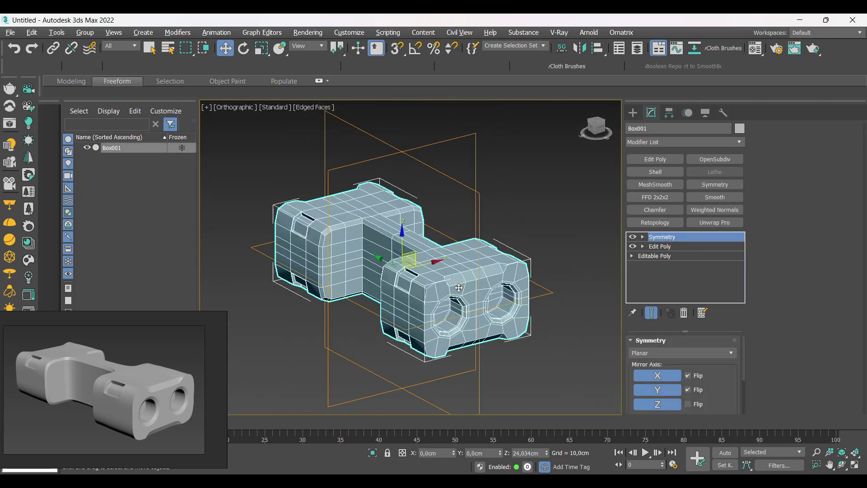
pyautogui.press('p')
pyautogui.press('g')
pyautogui.press('F4')
pyautogui.keyDown('alt'); pyautogui.moveTo(465, 285); pyautogui.dragTo(497, 291, button='middle'); pyautogui.keyUp('alt')
# - Add an Edit Poly modifier above Symmetry and preview the body with a MeshSmooth modifier at 2 iterations
pyautogui.click(655, 159)
pyautogui.press('2')
pyautogui.hotkey('ctrl', 'm')
pyautogui.press('F4')
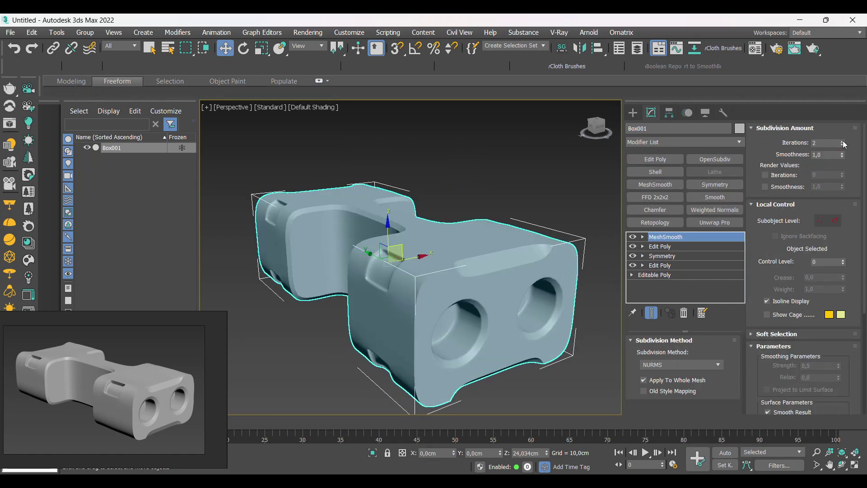
pyautogui.keyDown('alt'); pyautogui.moveTo(406, 289); pyautogui.dragTo(461, 279, button='middle'); pyautogui.keyUp('alt')
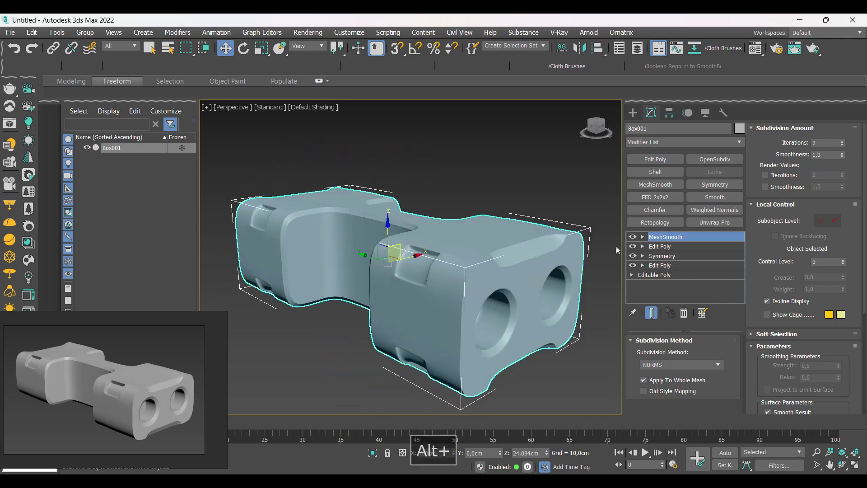
# - Delete the MeshSmooth modifier and the Edit Poly modifier above Symmetry from the stack
pyautogui.click(653, 248)
pyautogui.press('F4')
pyautogui.press('2')
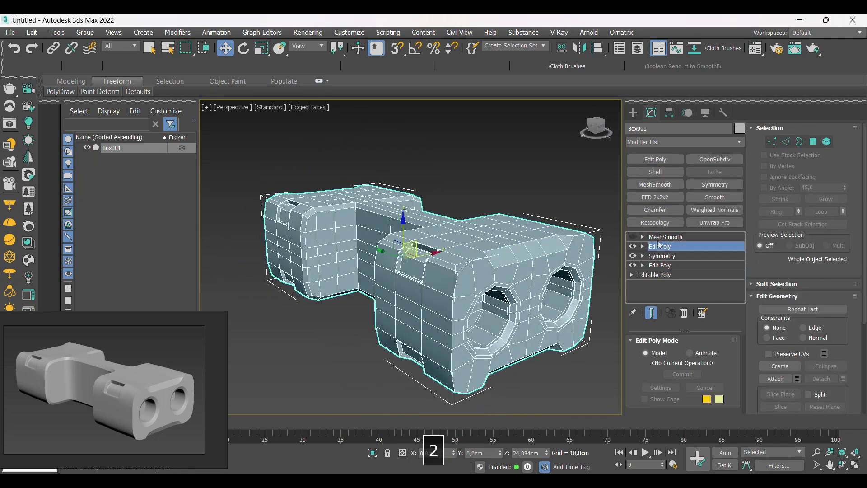
pyautogui.click(668, 237)
pyautogui.rightClick(669, 237)
pyautogui.click(687, 254)
pyautogui.rightClick(682, 238)
pyautogui.click(697, 253)
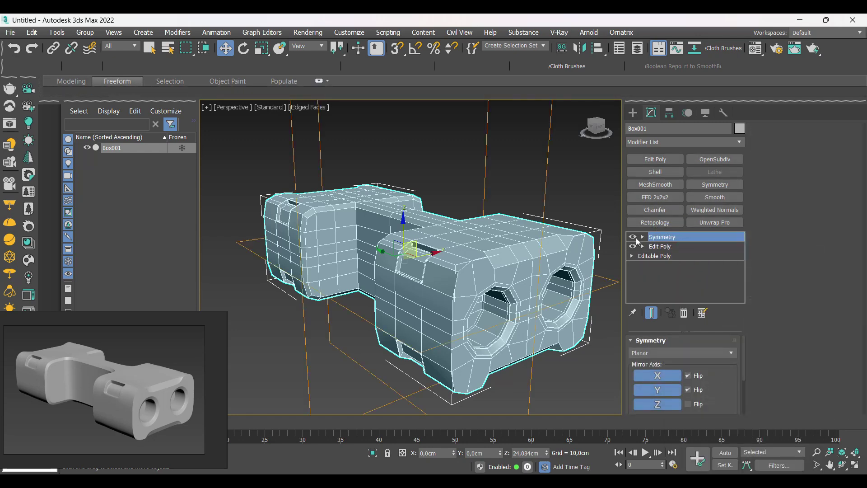
# - Insert a supporting edge loop around the recessed slot's border in the Edit Poly modifier below Symmetry
pyautogui.click(651, 247)
pyautogui.press('2')
pyautogui.press('F4')
pyautogui.press('F4')
pyautogui.scroll(6, 403, 236)
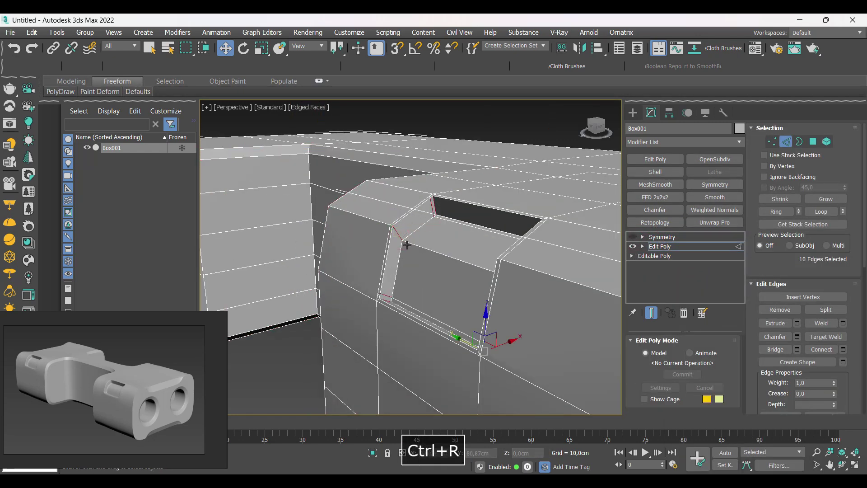
pyautogui.click(416, 311)
pyautogui.scroll(-5, 416, 294)
pyautogui.keyDown('alt'); pyautogui.moveTo(416, 294); pyautogui.dragTo(411, 312, button='middle'); pyautogui.keyUp('alt')
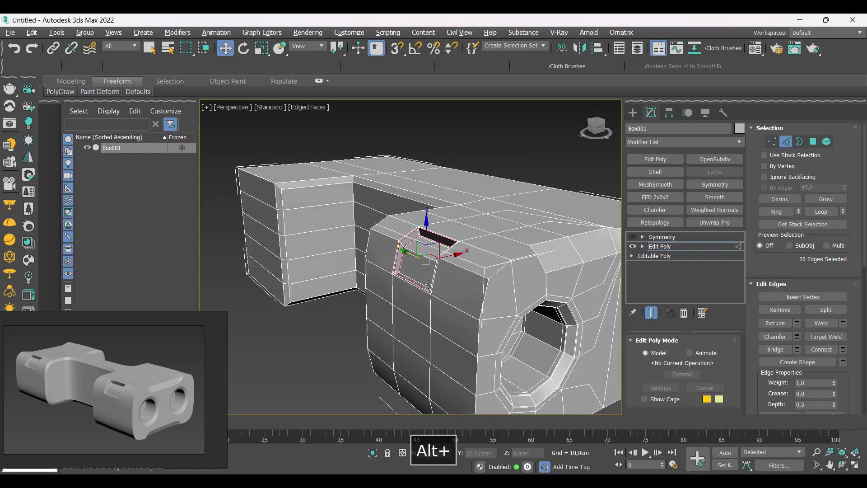
pyautogui.scroll(3, 408, 280)
pyautogui.press('2')
# - Add a MeshSmooth modifier with 2 iterations above Symmetry, then deselect the body and check its smoothed shape from several angles
pyautogui.click(662, 237)
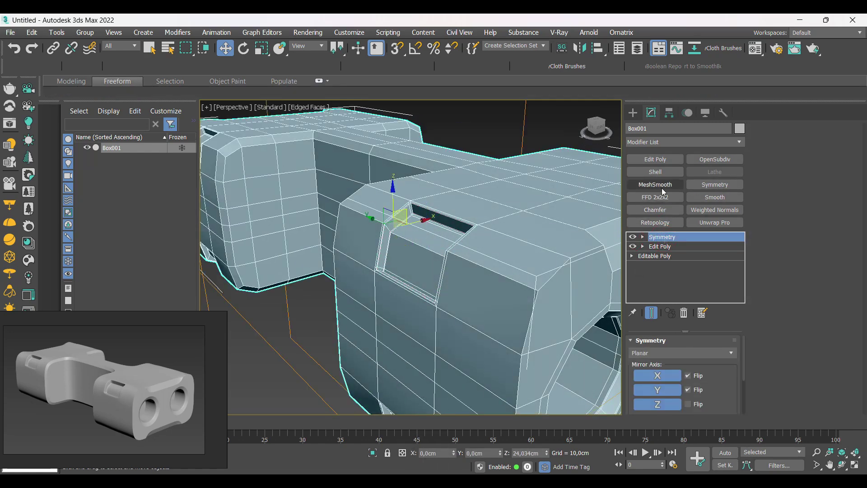
pyautogui.click(655, 184)
pyautogui.press('F4')
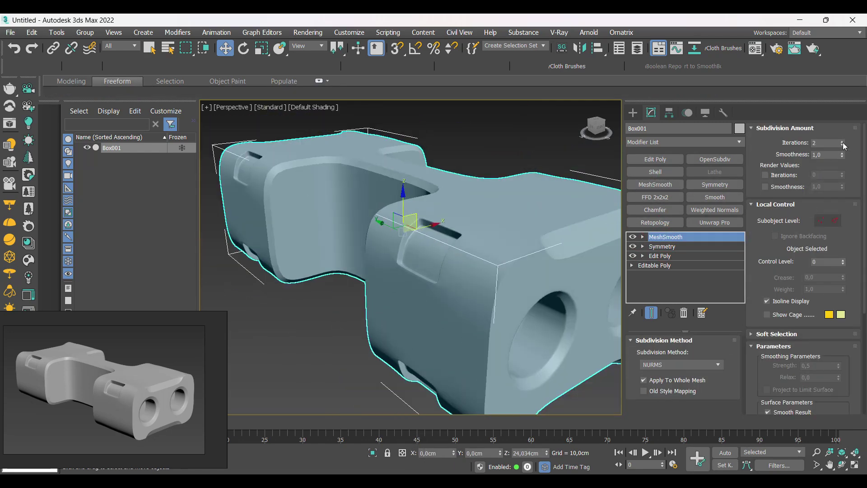
pyautogui.keyDown('alt'); pyautogui.moveTo(456, 298); pyautogui.dragTo(428, 301, button='middle'); pyautogui.keyUp('alt')
pyautogui.scroll(-3, 427, 301)
pyautogui.click(523, 202)
pyautogui.scroll(-3, 385, 338)
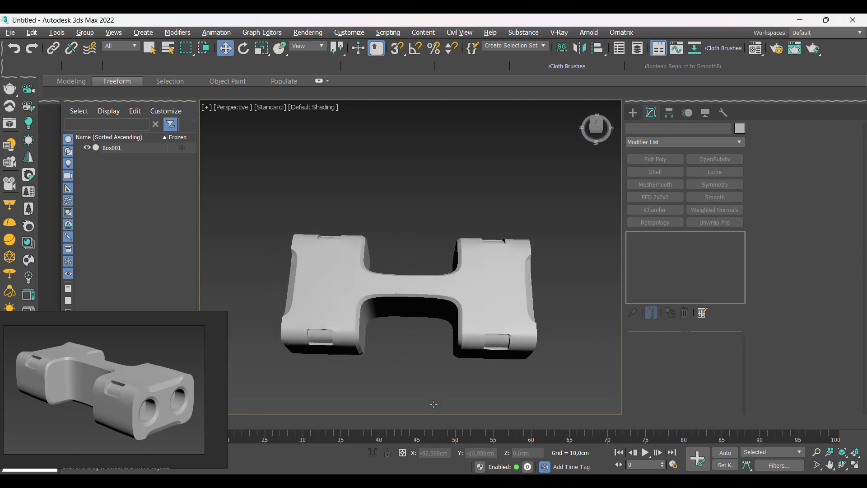
pyautogui.press('z')
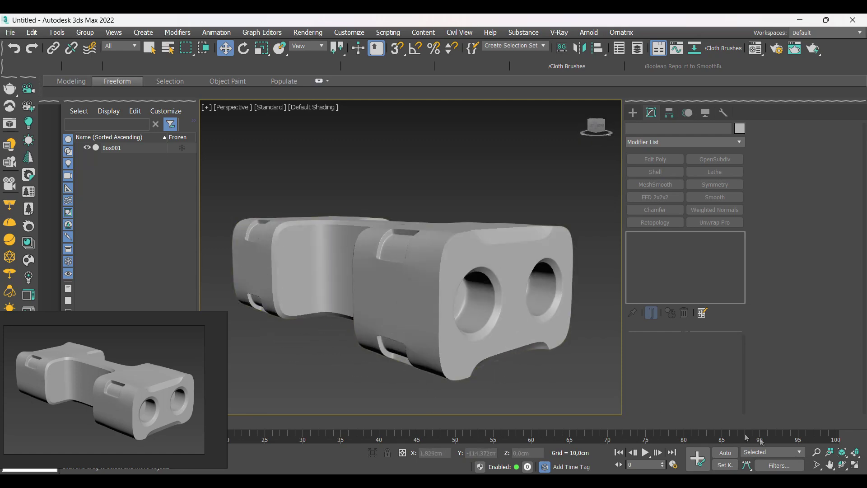